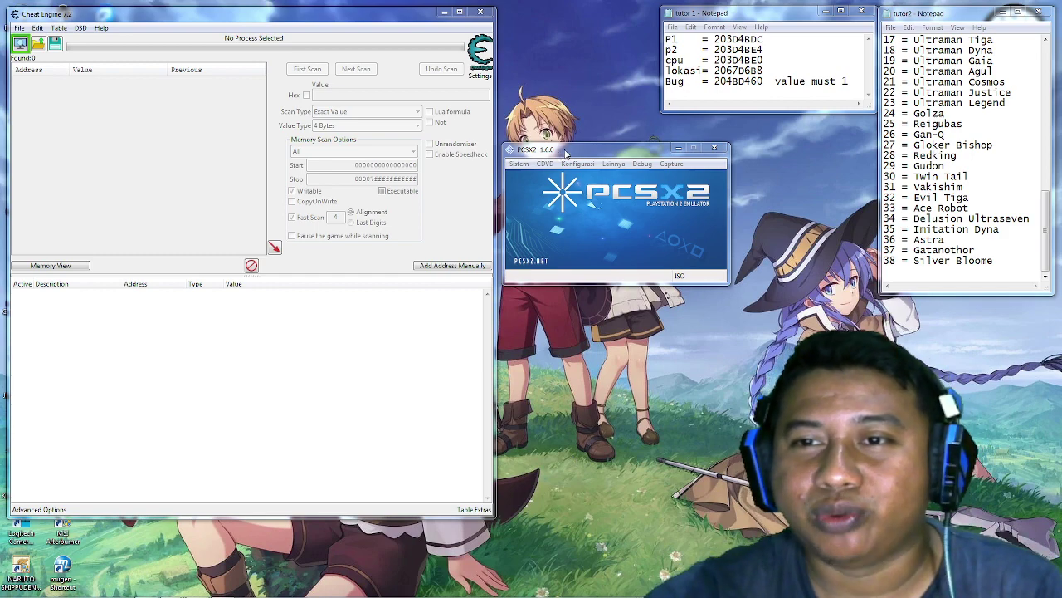
- Boot the Ultraman Fighting Evolution 3 ISO in PCSX2 using fast boot
mouse_move(566, 153)
mouse_down()
mouse_move(582, 146)
mouse_move(565, 150)
mouse_up()
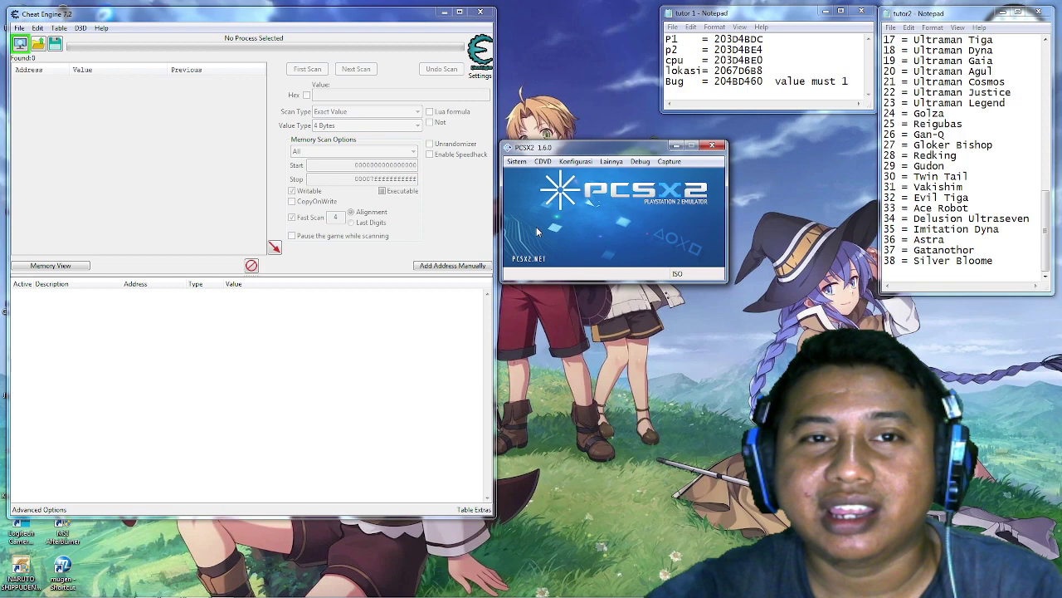
click(275, 19)
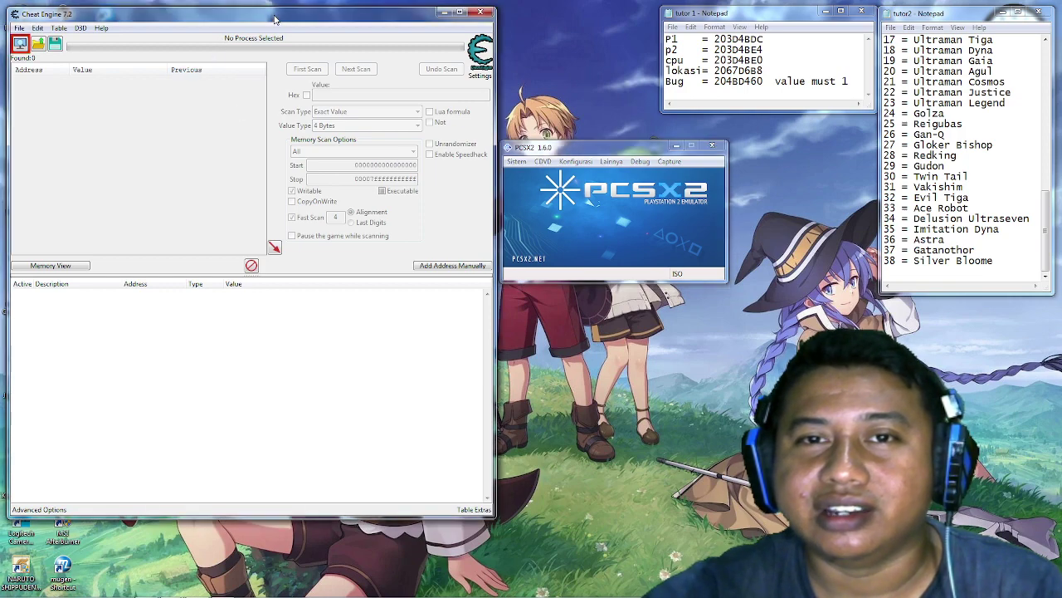
click(583, 153)
click(517, 161)
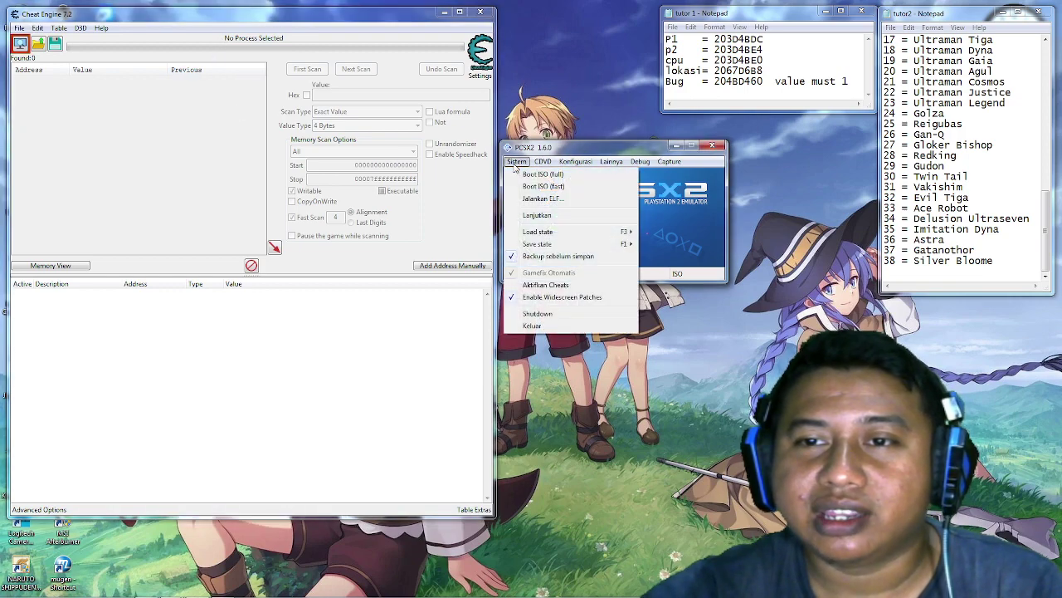
mouse_move(544, 164)
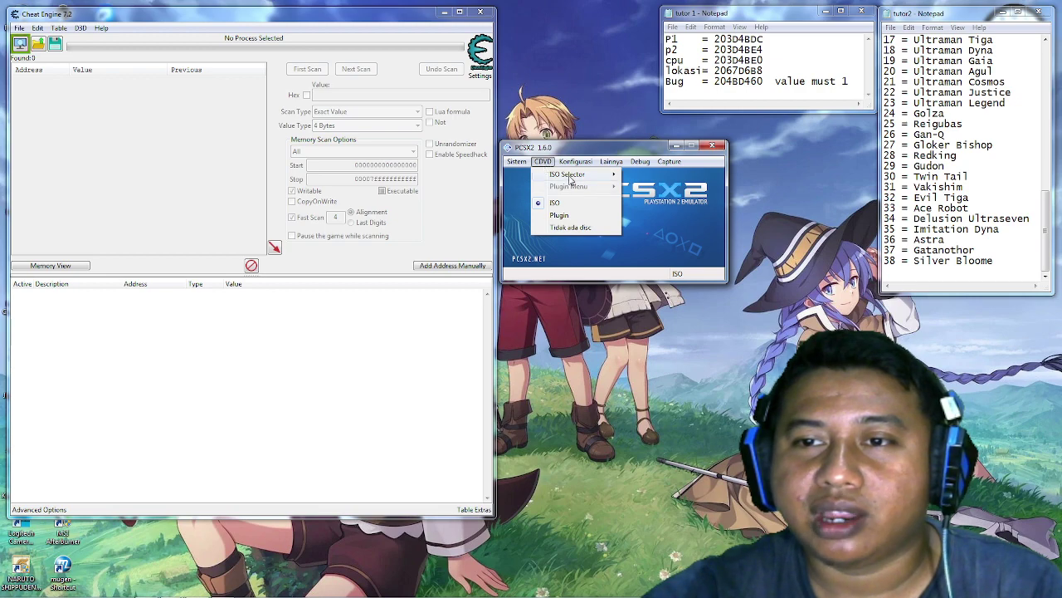
mouse_move(574, 182)
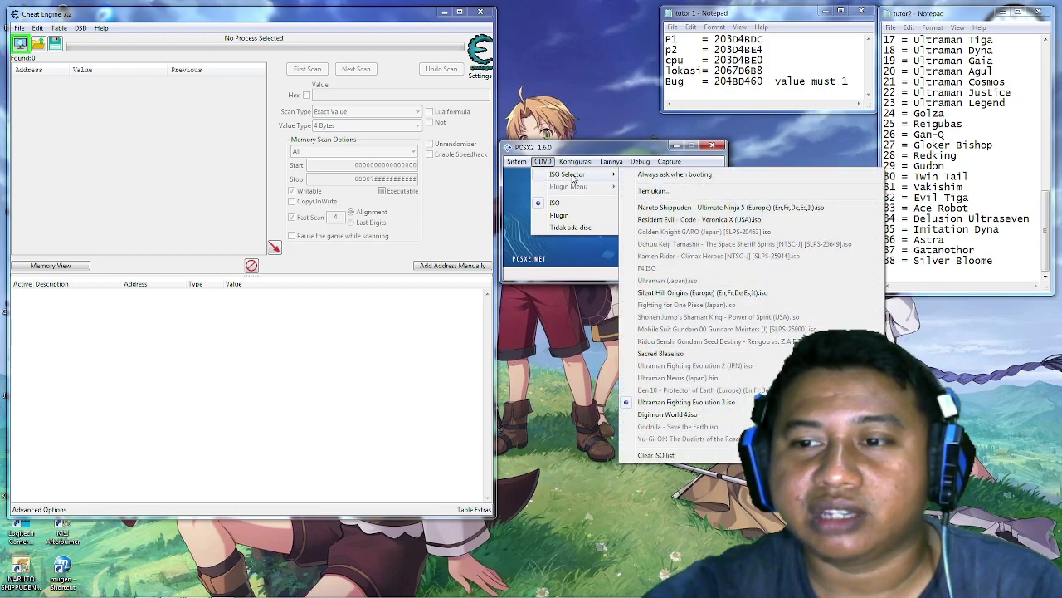
click(525, 187)
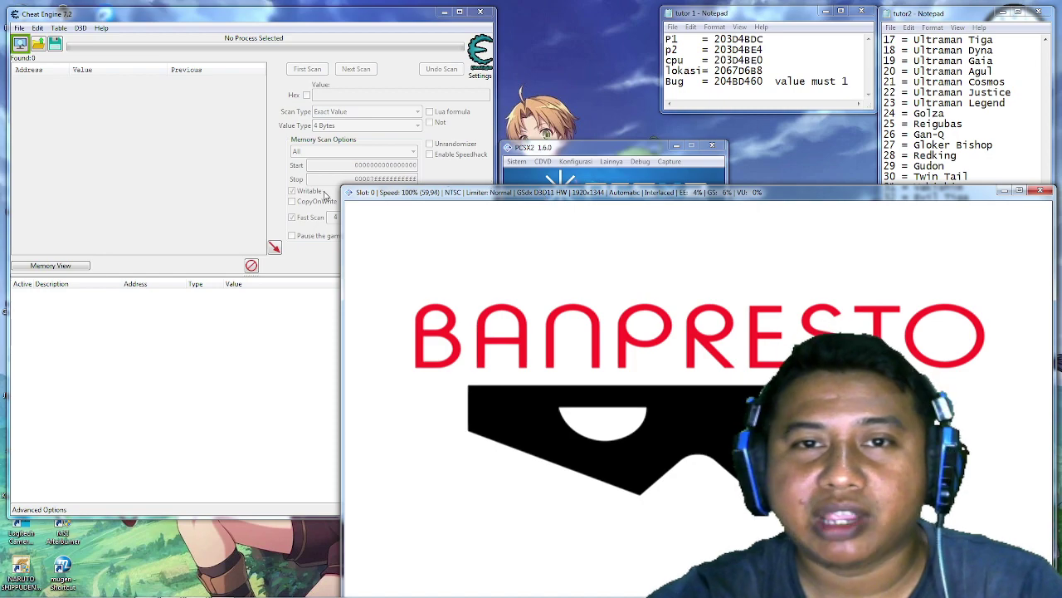
- Switch to Cheat Engine and set the freeze interval to 1 ms in its general settings
click(209, 14)
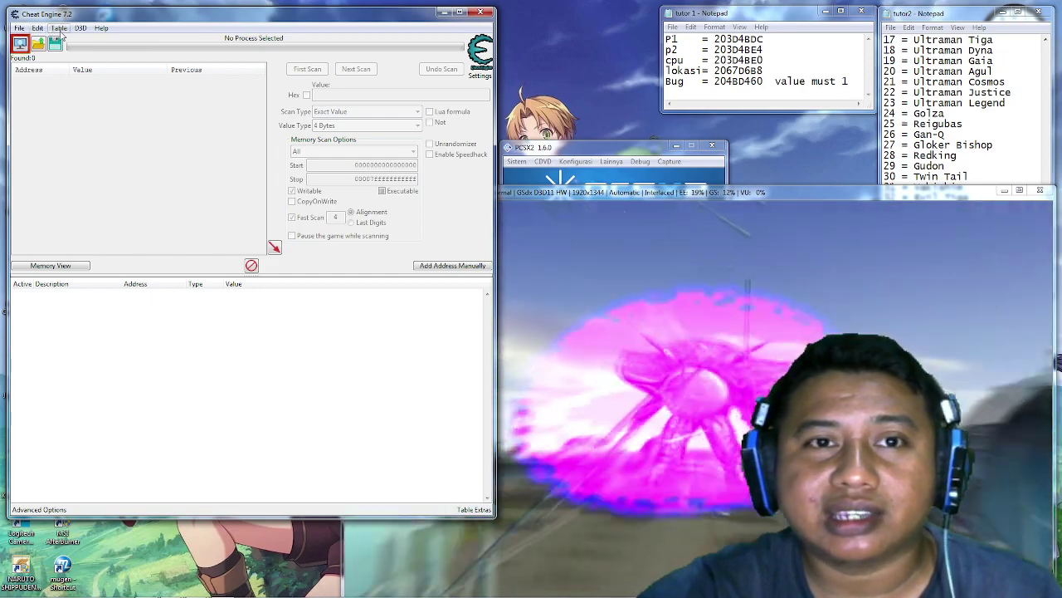
click(38, 28)
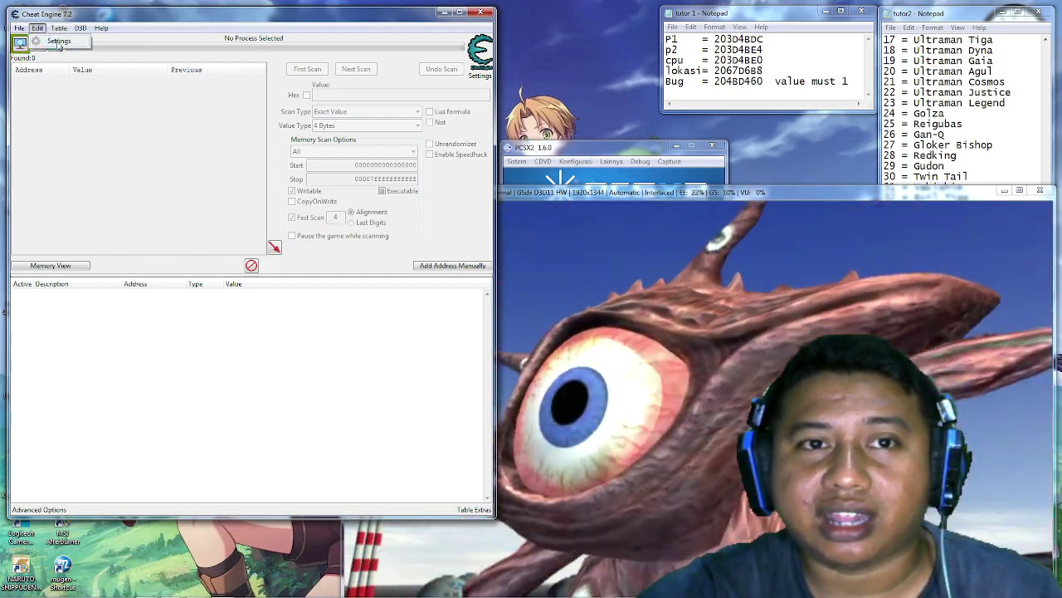
click(58, 41)
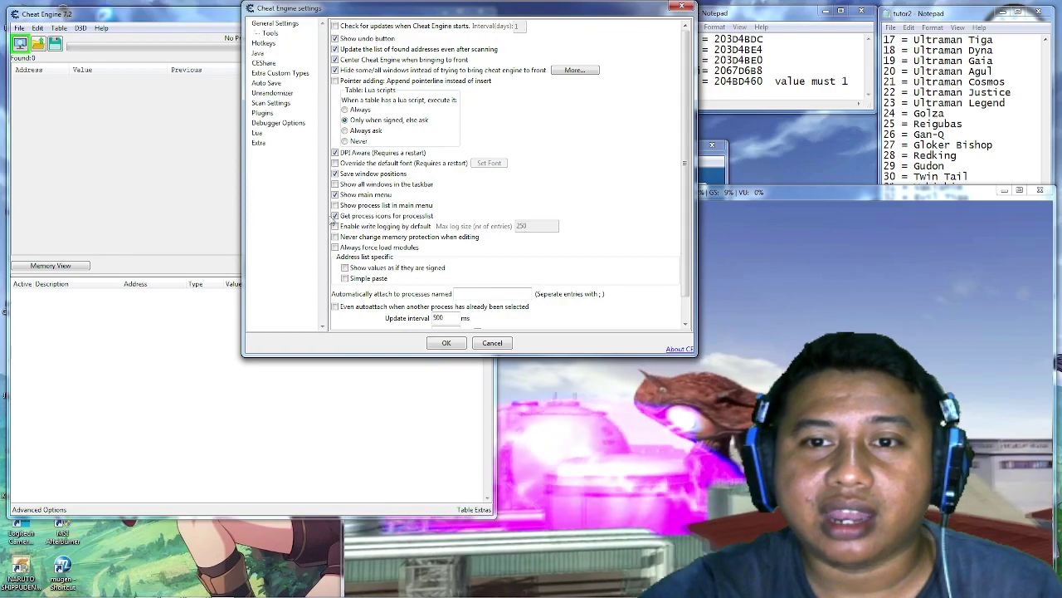
scroll(686, 206, down, 2)
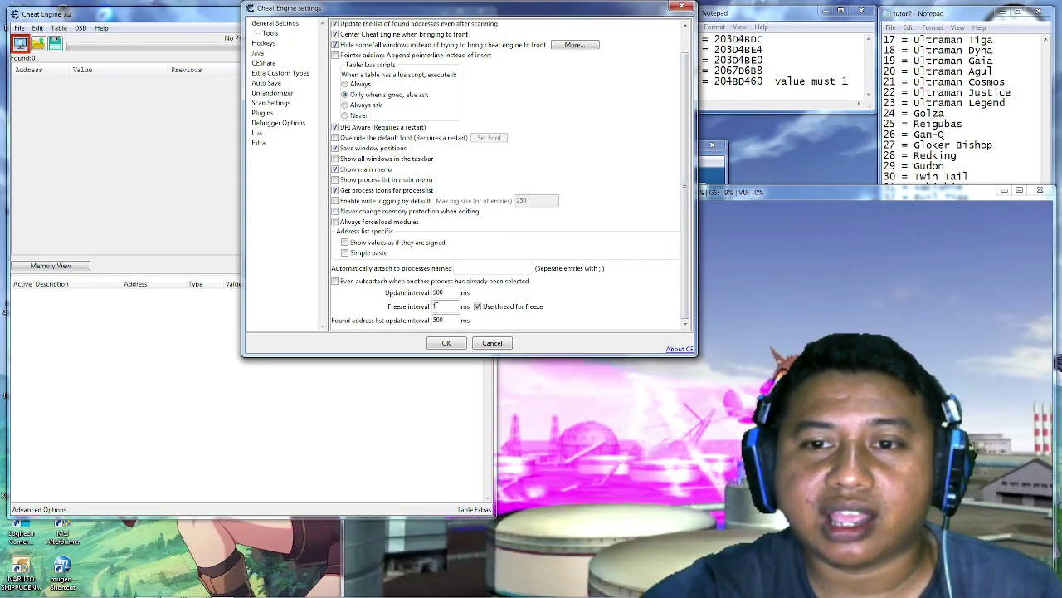
double_click(435, 306)
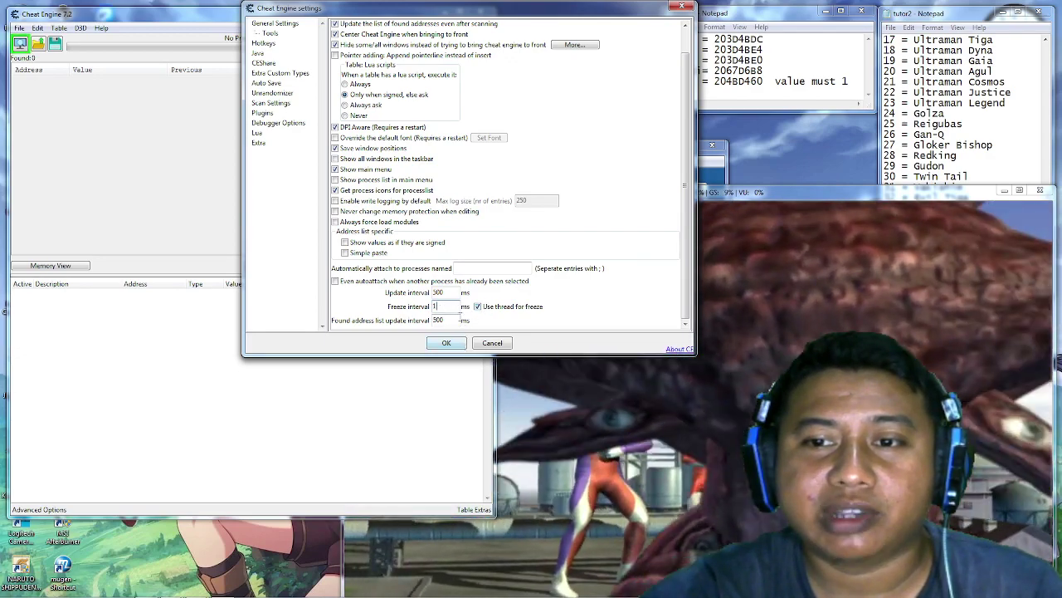
click(459, 346)
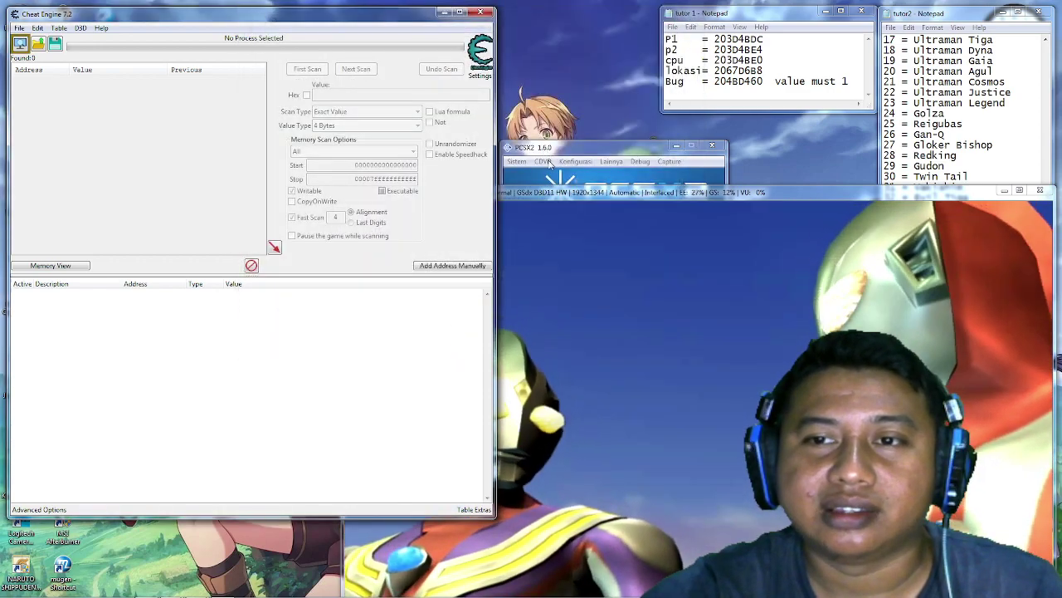
- Bring the game to its character selection screen and open the pcsx2.exe process in Cheat Engine
click(546, 192)
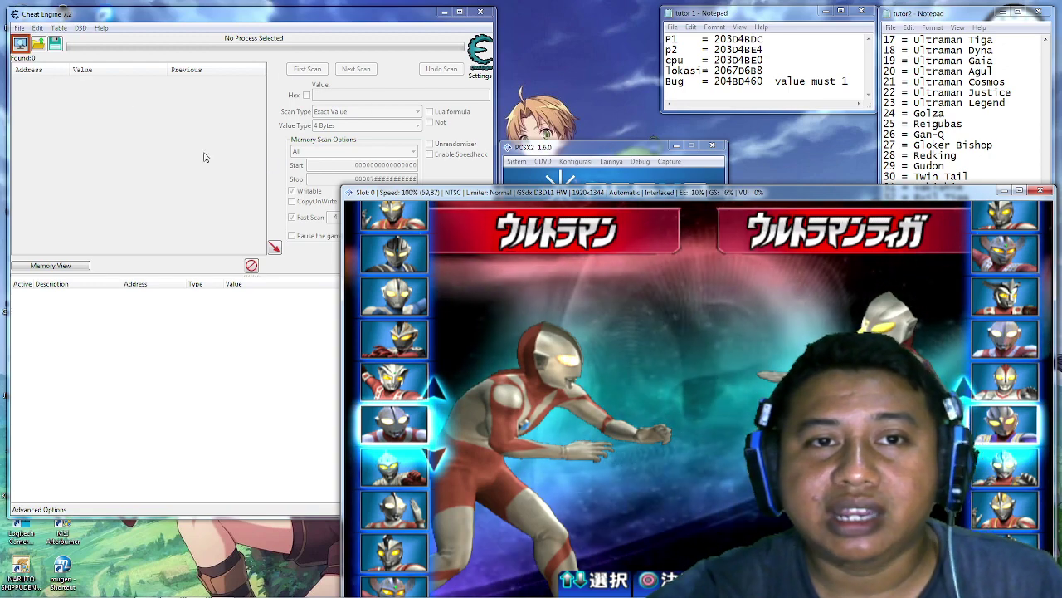
click(20, 43)
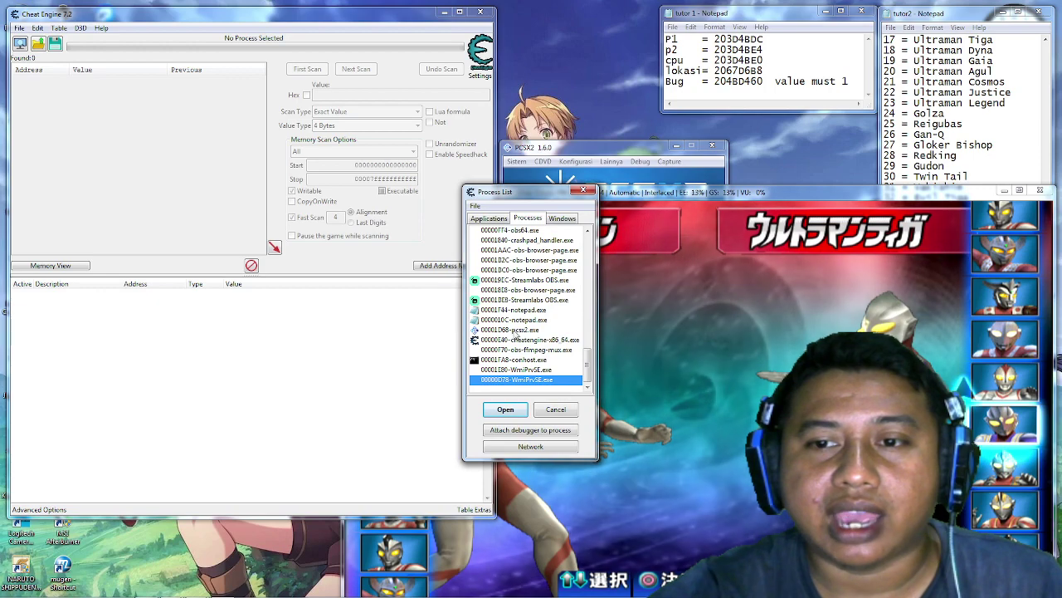
click(510, 329)
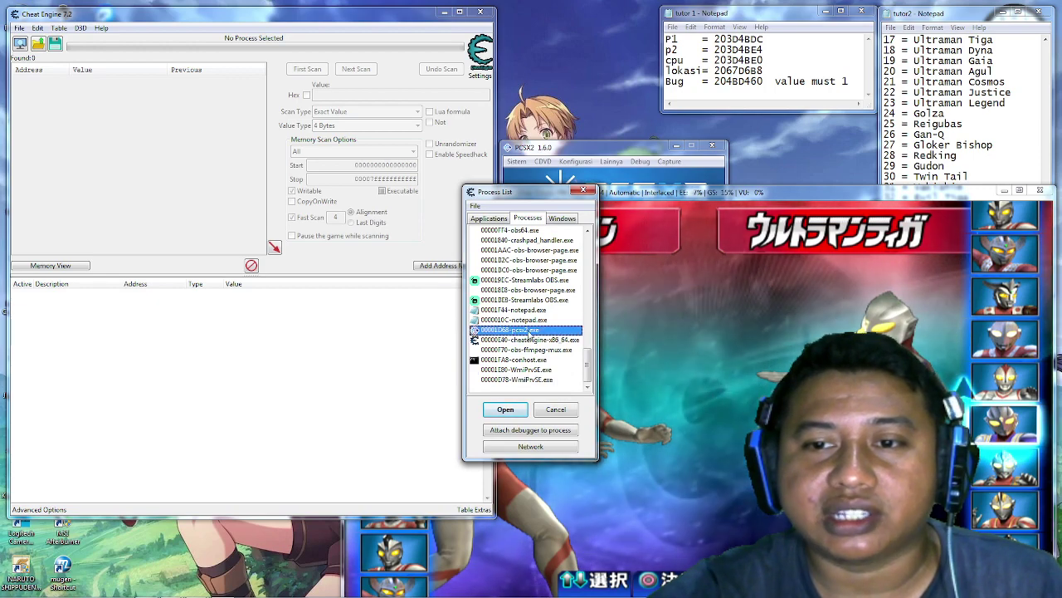
click(515, 410)
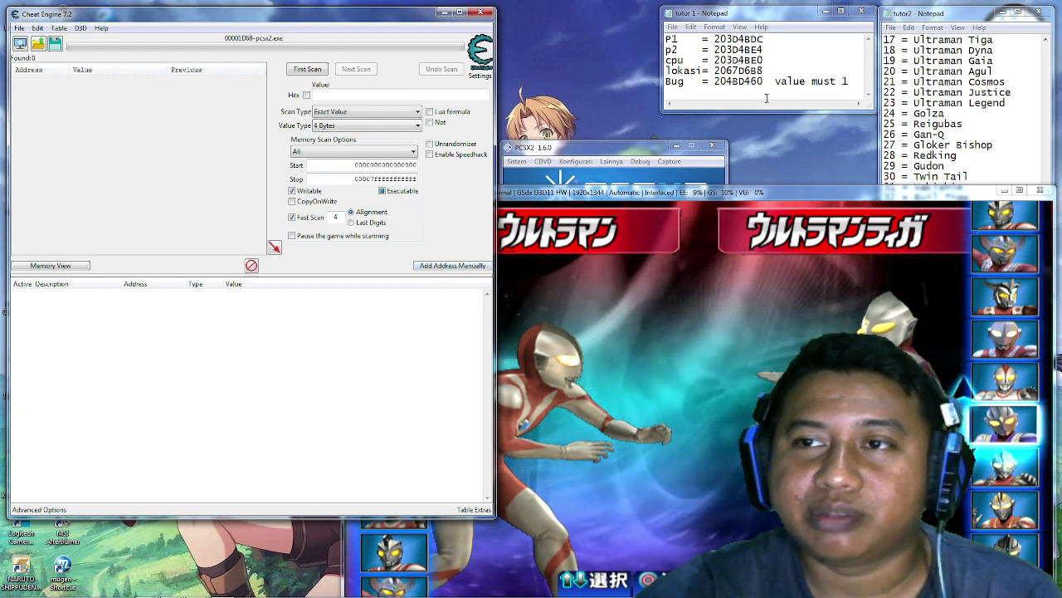
- Copy the P1 address 203D4BDC from the tutor 1 notes and add it manually to the address list as 4 Bytes
click(724, 15)
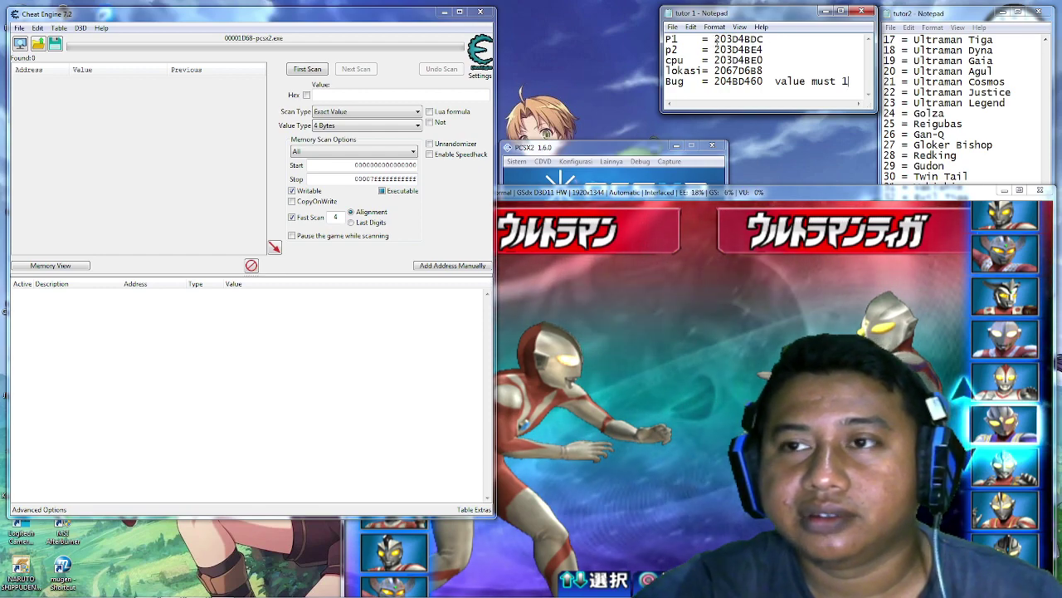
click(452, 265)
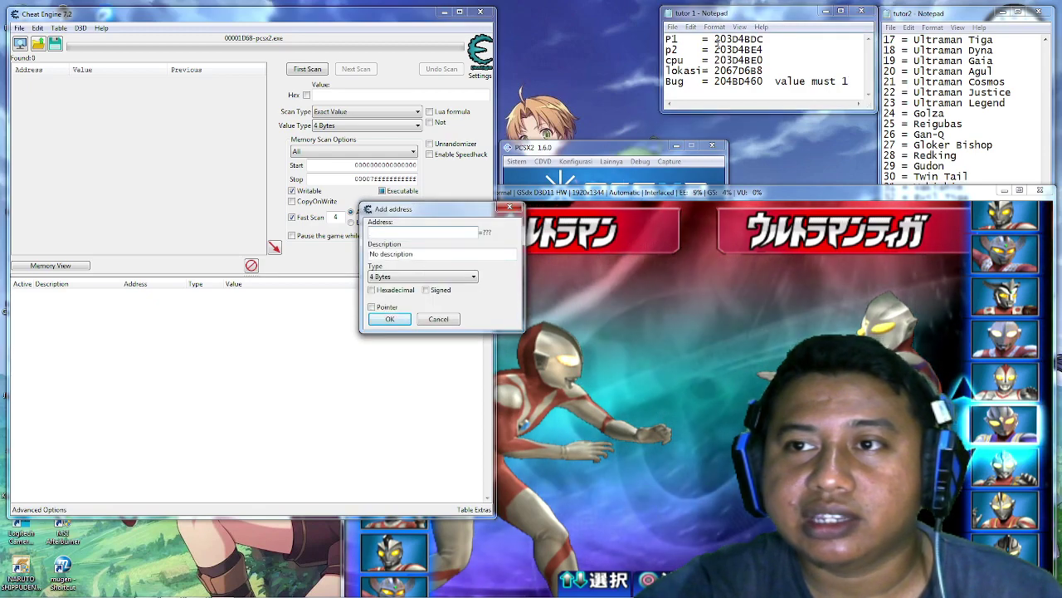
drag(714, 39, 764, 39)
right_click(760, 40)
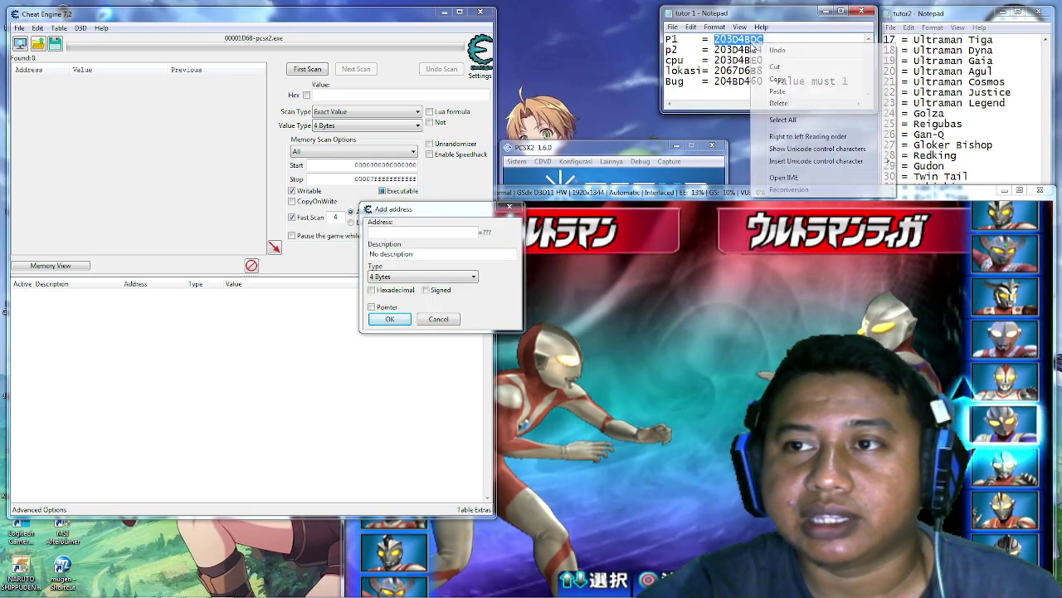
click(776, 79)
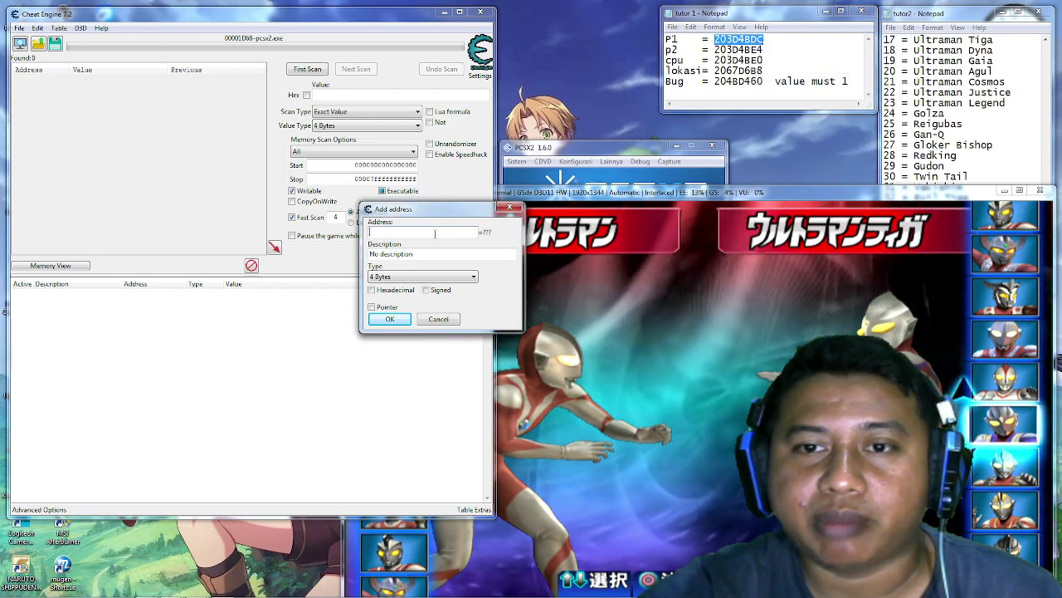
right_click(453, 231)
click(461, 282)
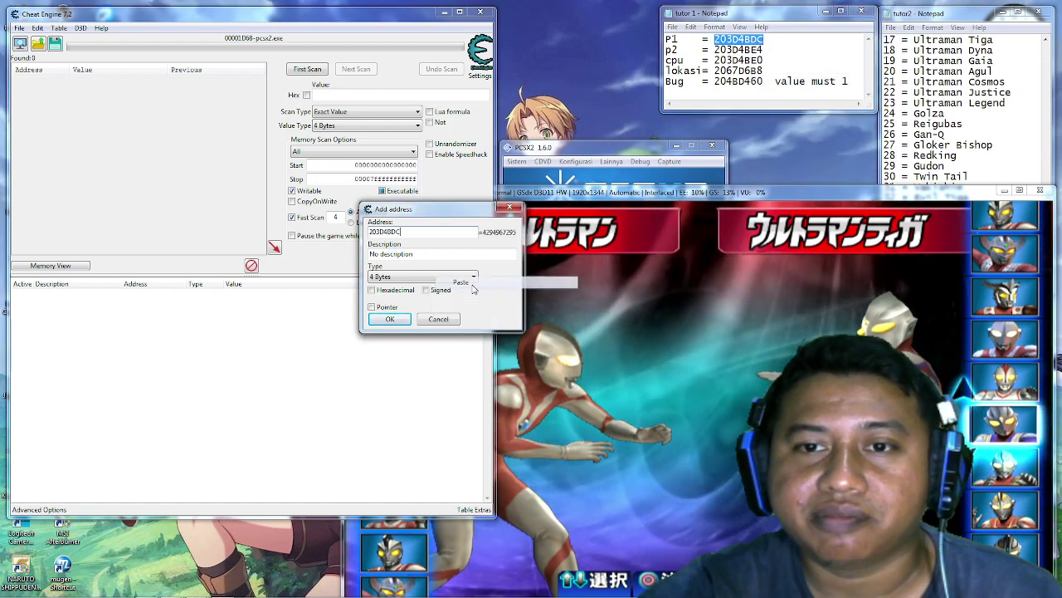
click(389, 318)
- Change the description of the 203D4BDC entry to p1
double_click(55, 293)
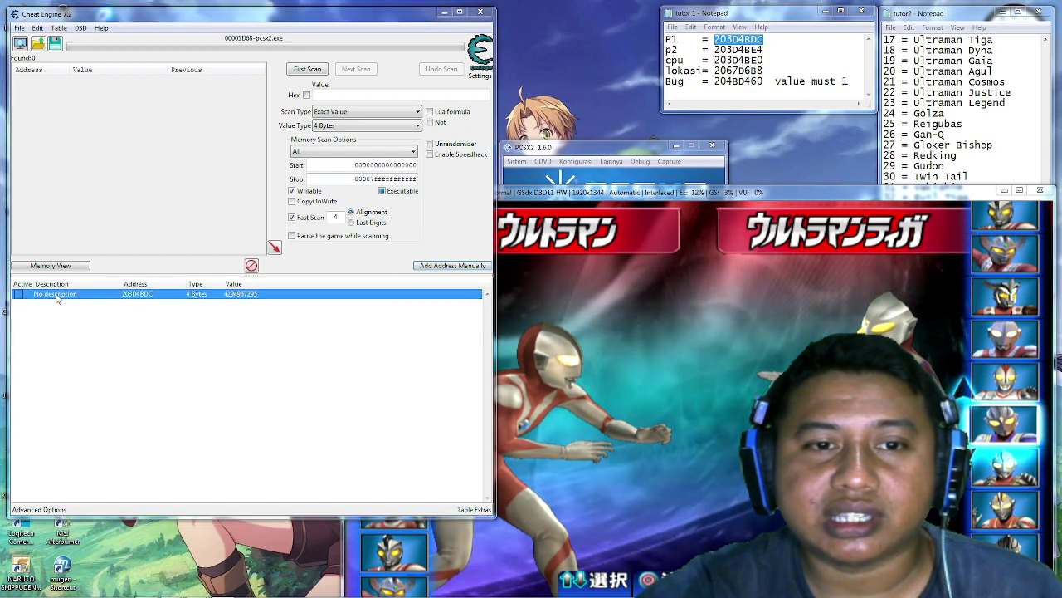
text(p1)
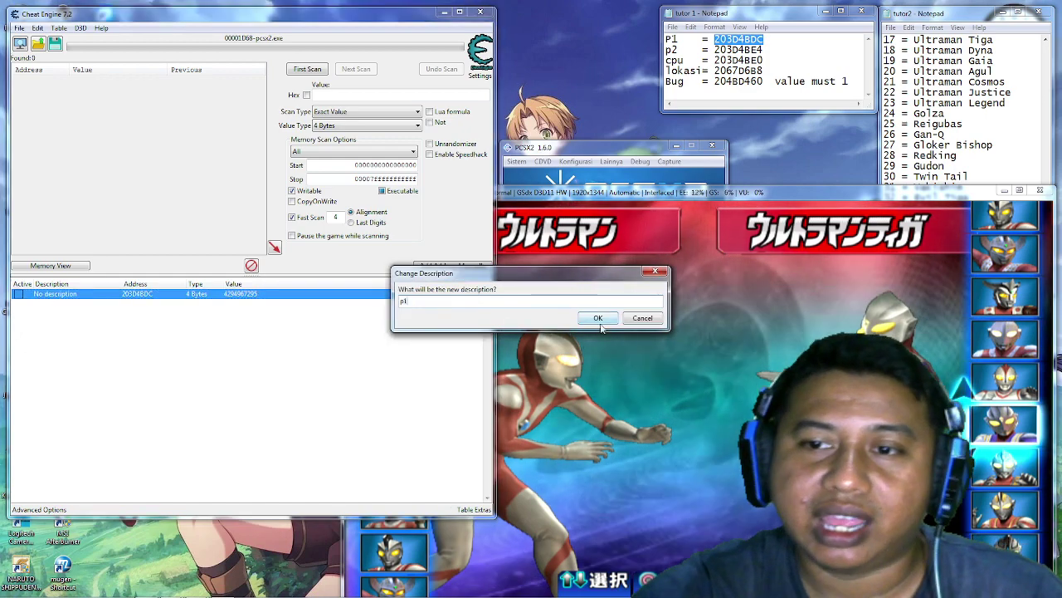
click(583, 320)
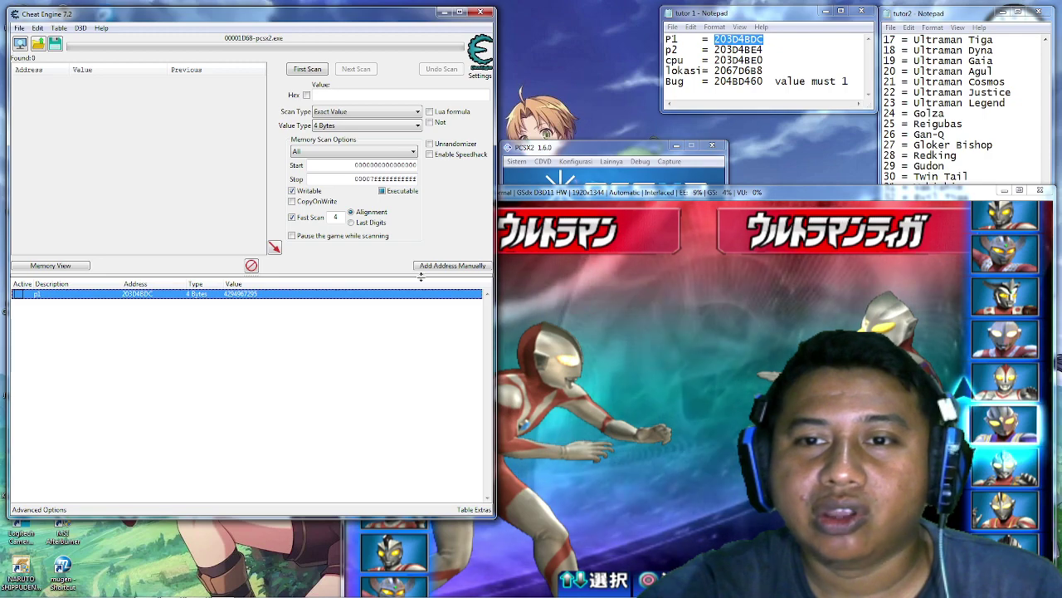
- Copy the p2 address 203D4BE4 from the tutor 1 notes and add it manually to the address list as 4 Bytes
click(449, 266)
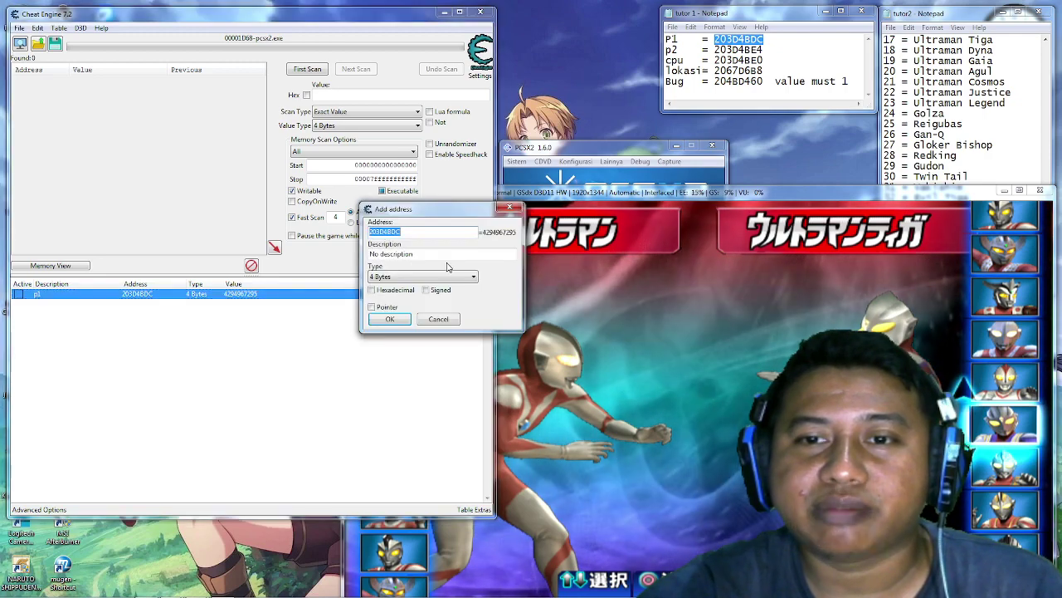
drag(441, 222, 431, 212)
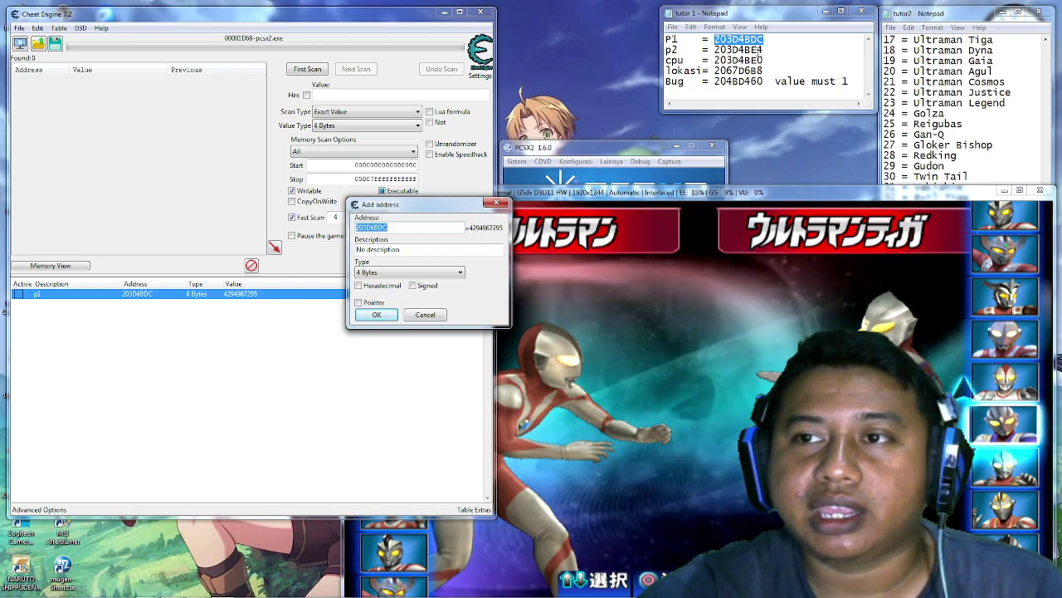
double_click(737, 50)
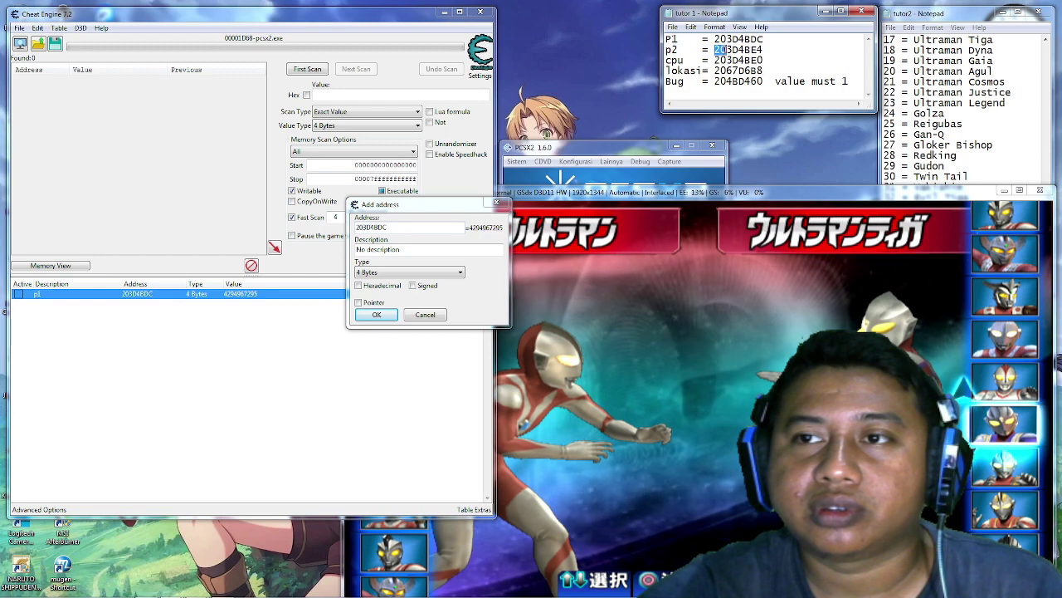
right_click(750, 53)
click(772, 87)
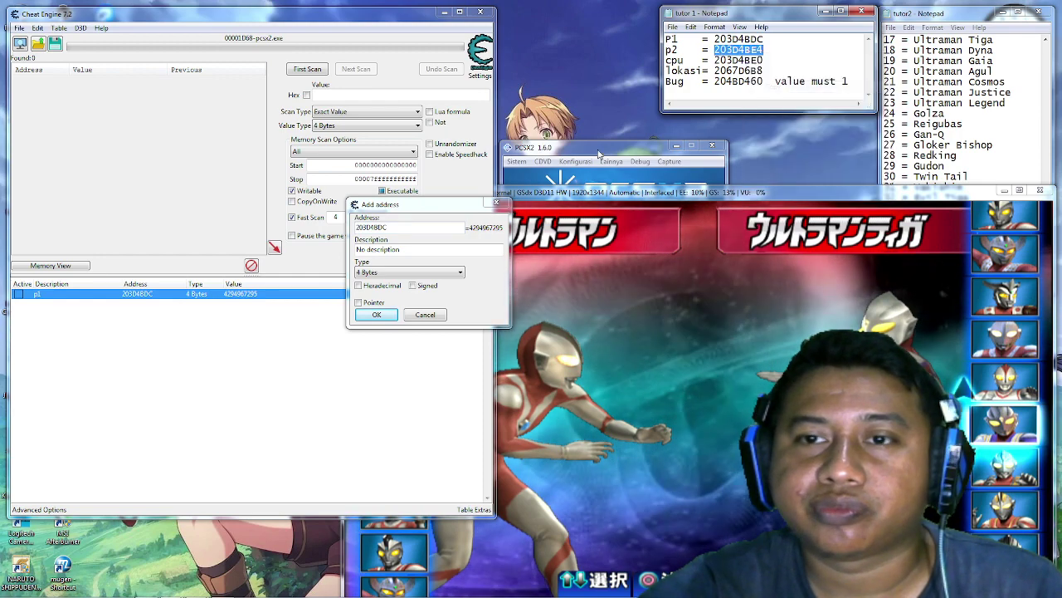
click(342, 235)
right_click(369, 227)
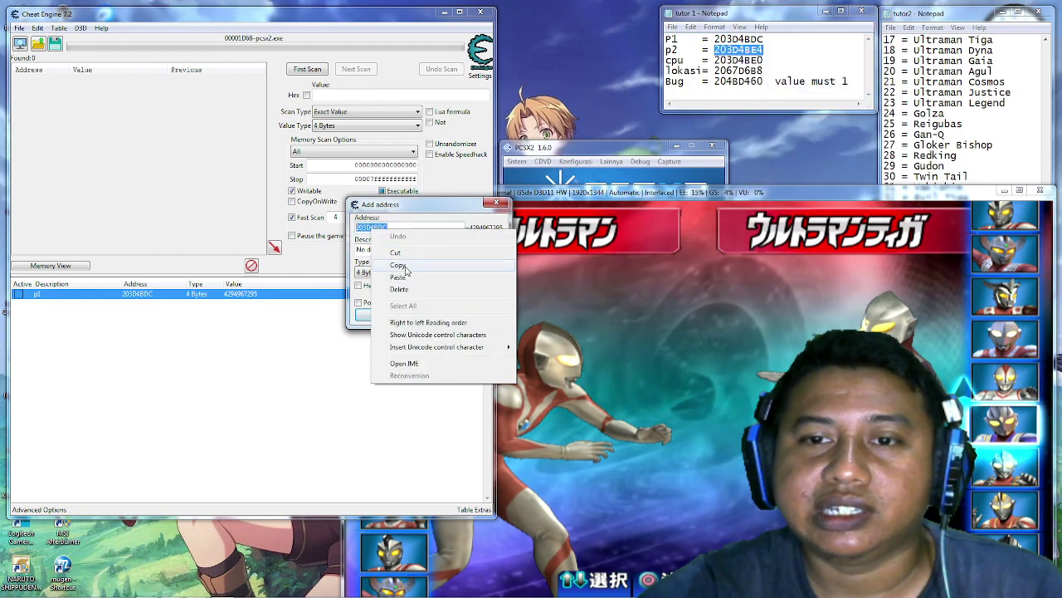
click(415, 272)
click(378, 315)
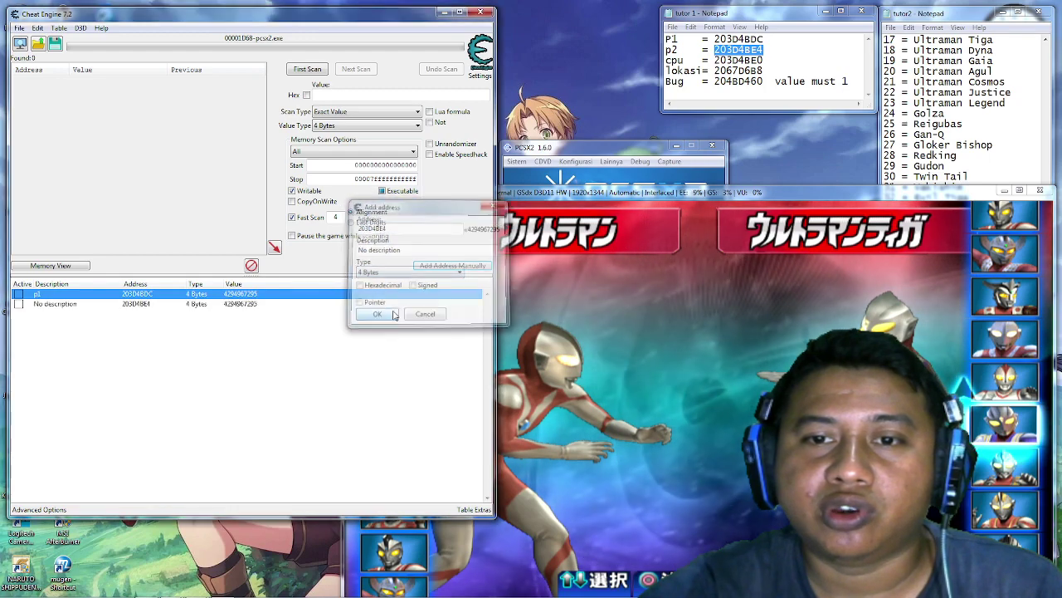
- Change the description of the 203D4BE4 entry to p2 and return to the tutor 1 notes
double_click(63, 305)
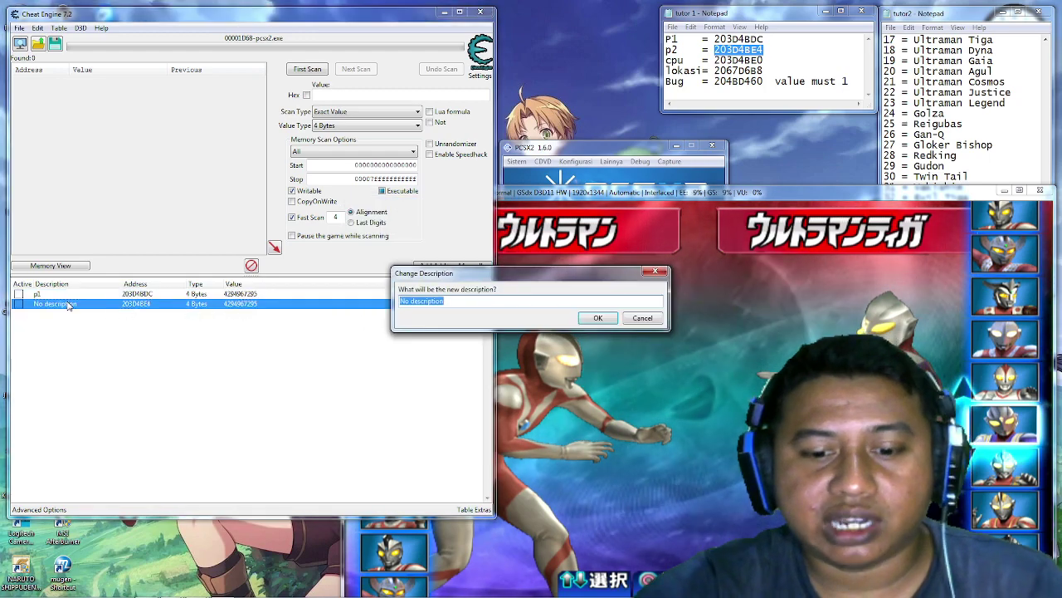
text(p)
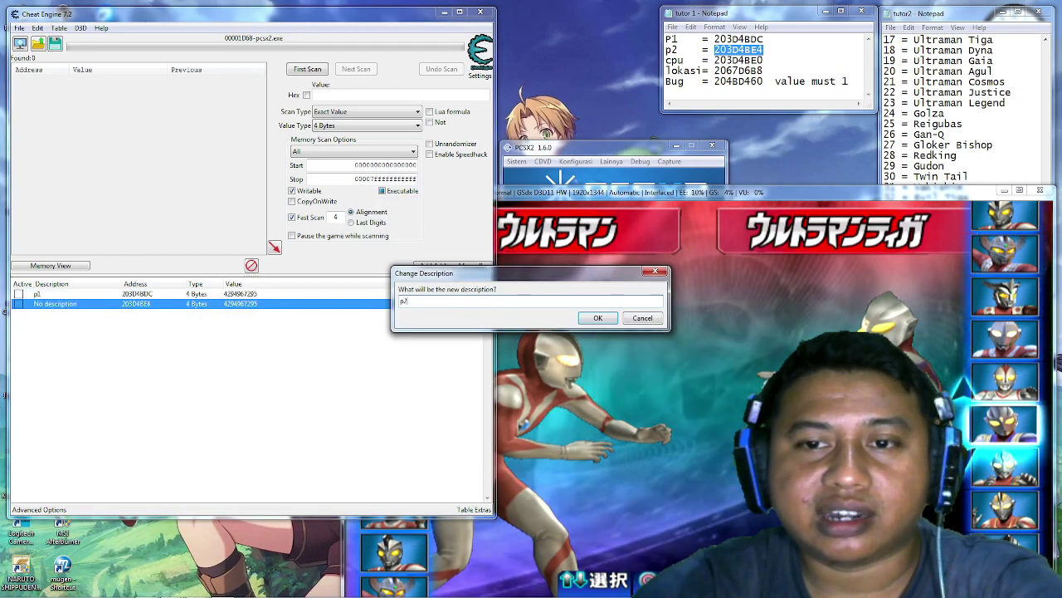
text(2)
key(Return)
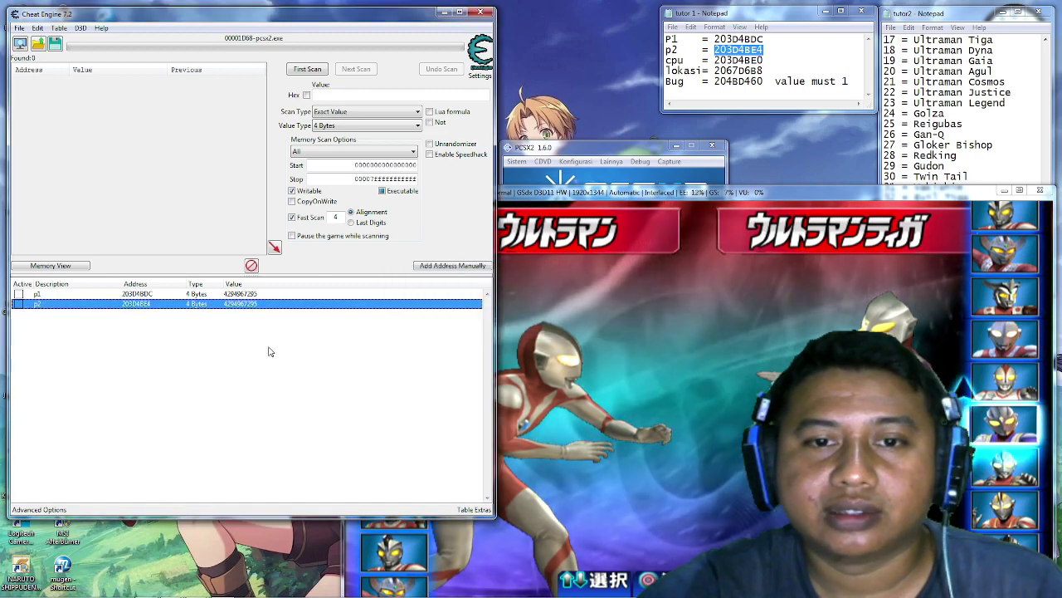
click(269, 351)
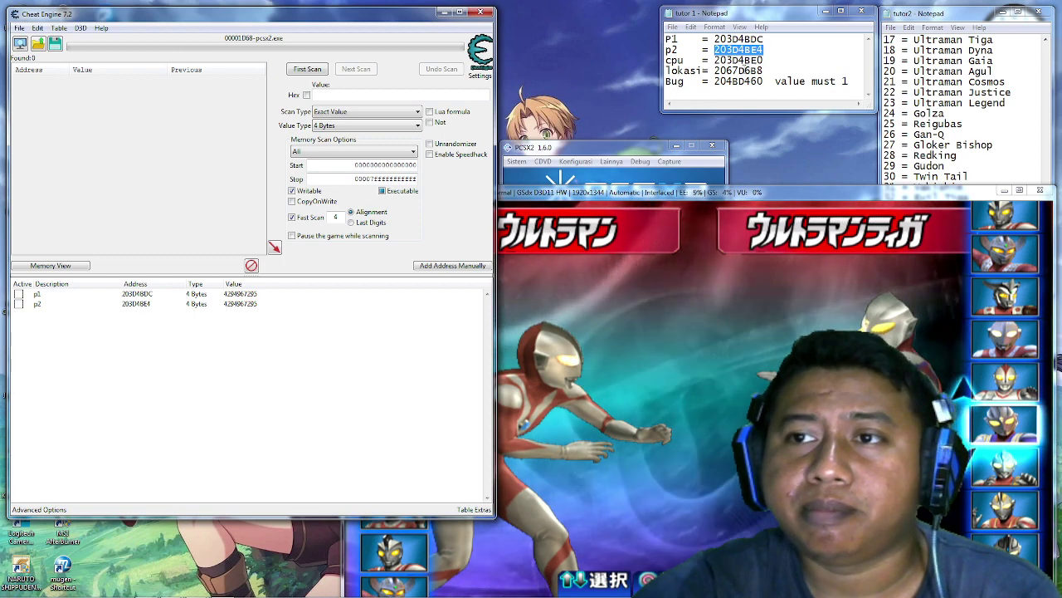
click(810, 59)
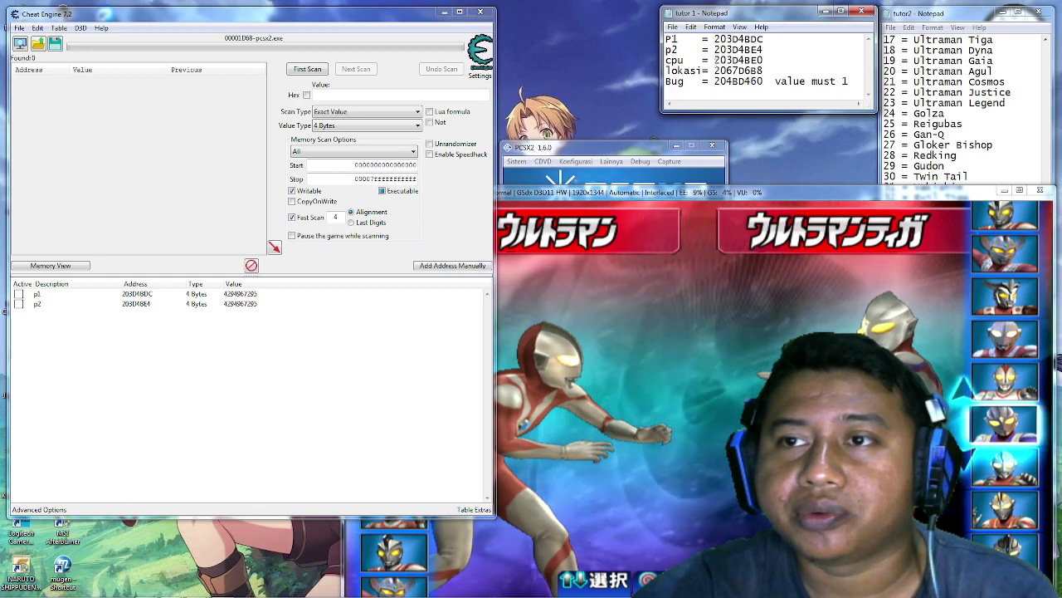
drag(715, 60, 758, 60)
right_click(752, 63)
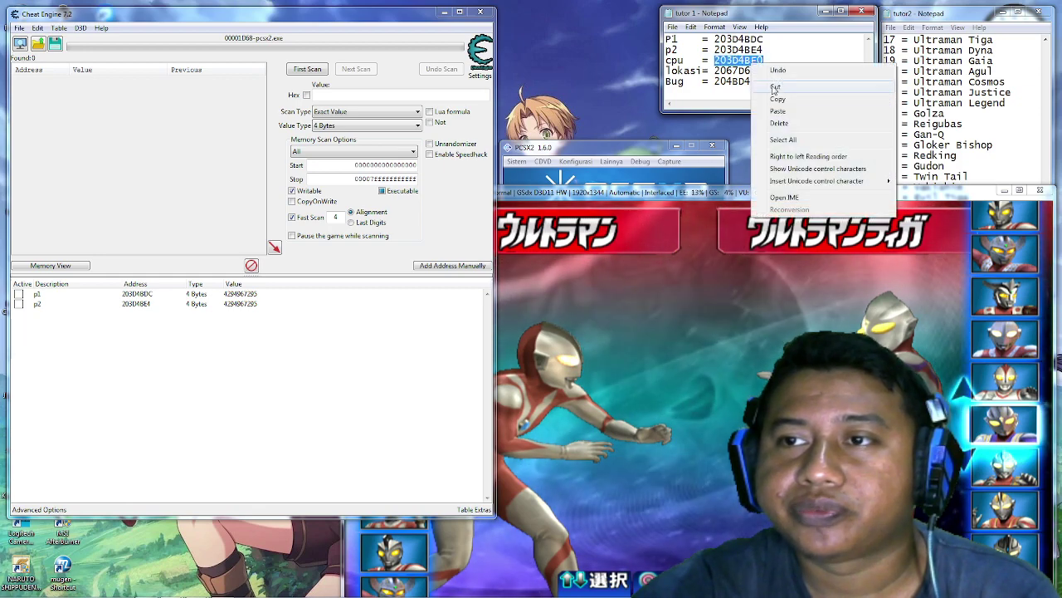
click(802, 43)
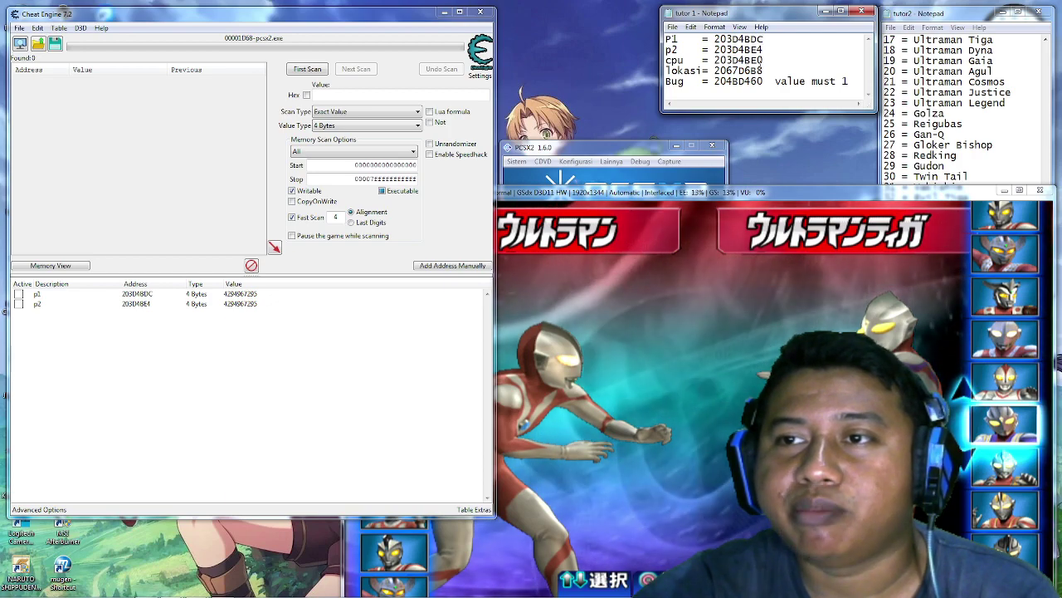
- Copy the cpu address 203D4BE0 from the tutor 1 notes and add it manually to the address list as 4 Bytes
drag(770, 61, 714, 60)
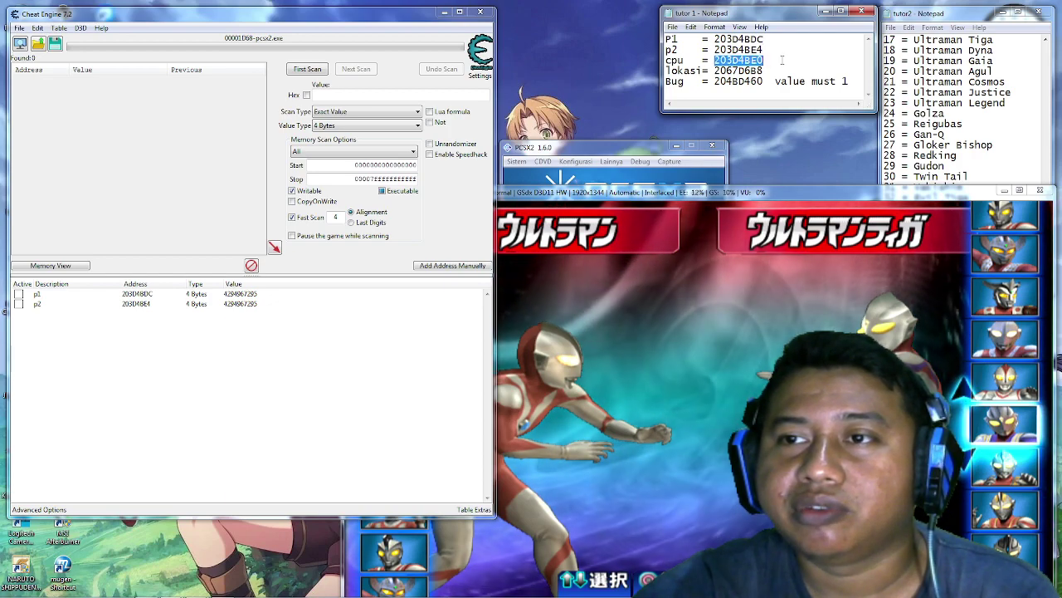
right_click(742, 64)
click(765, 96)
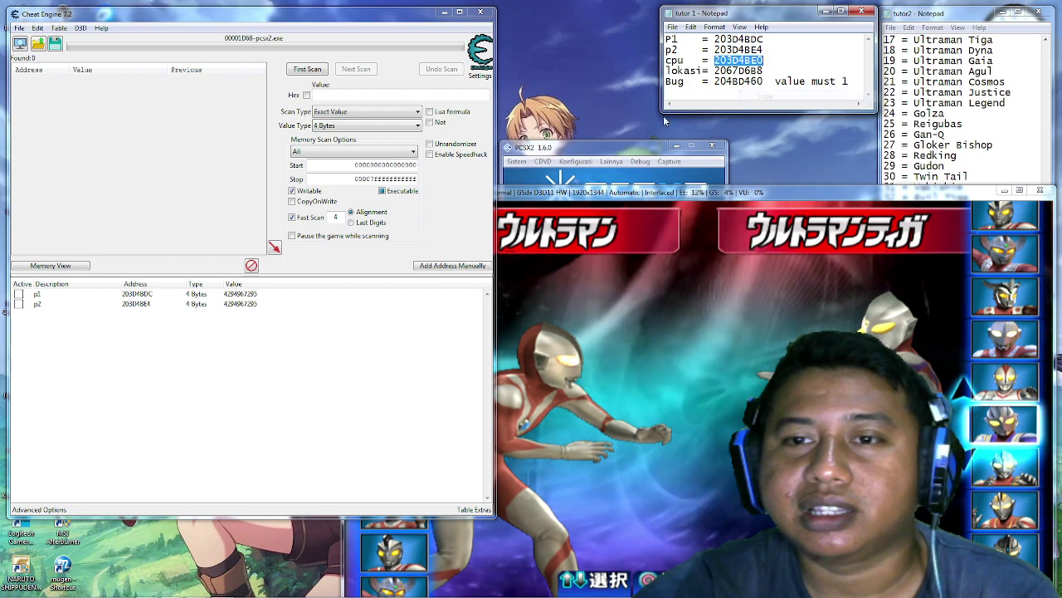
click(452, 264)
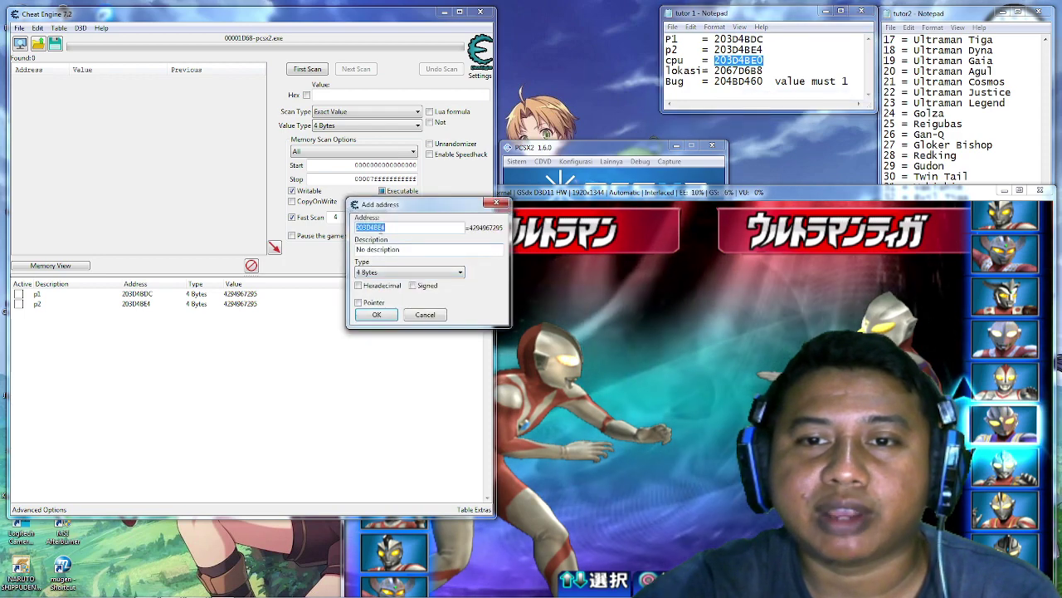
right_click(381, 230)
click(406, 277)
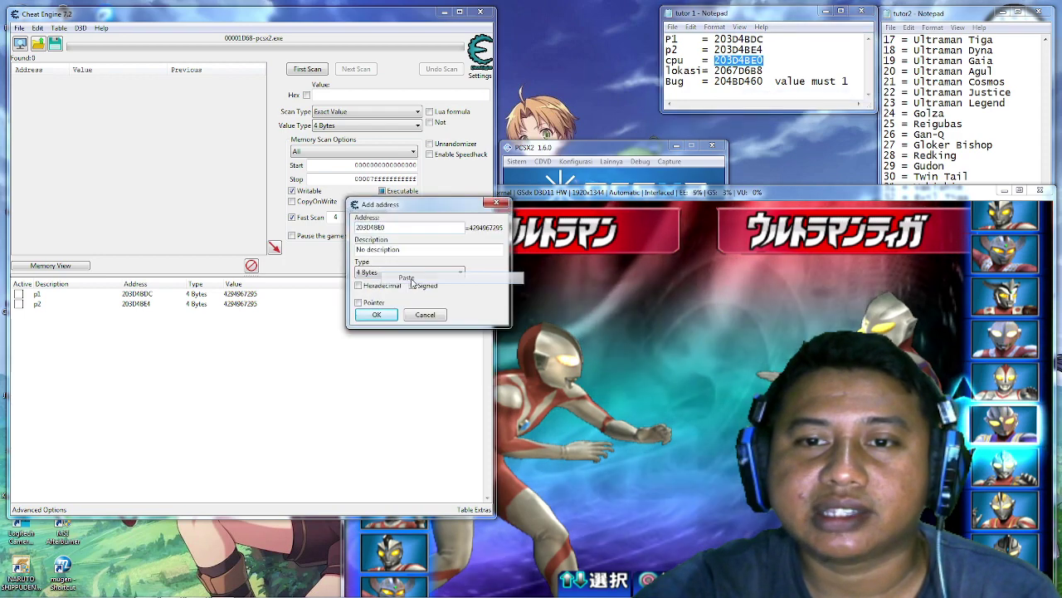
click(379, 313)
- Change the description of the 203D4BE0 entry to cpu
double_click(65, 316)
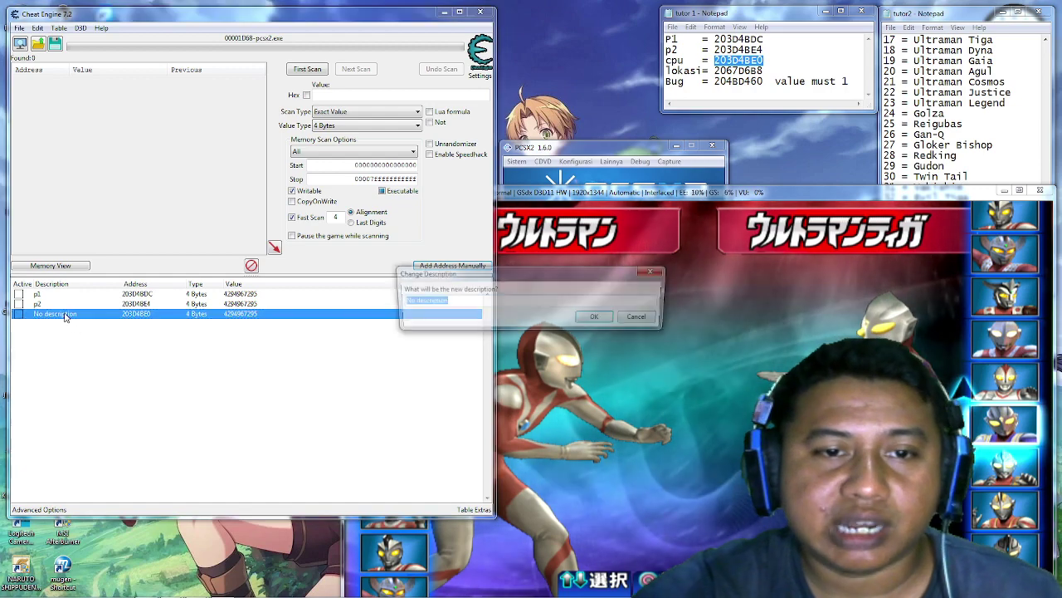
text(cpu)
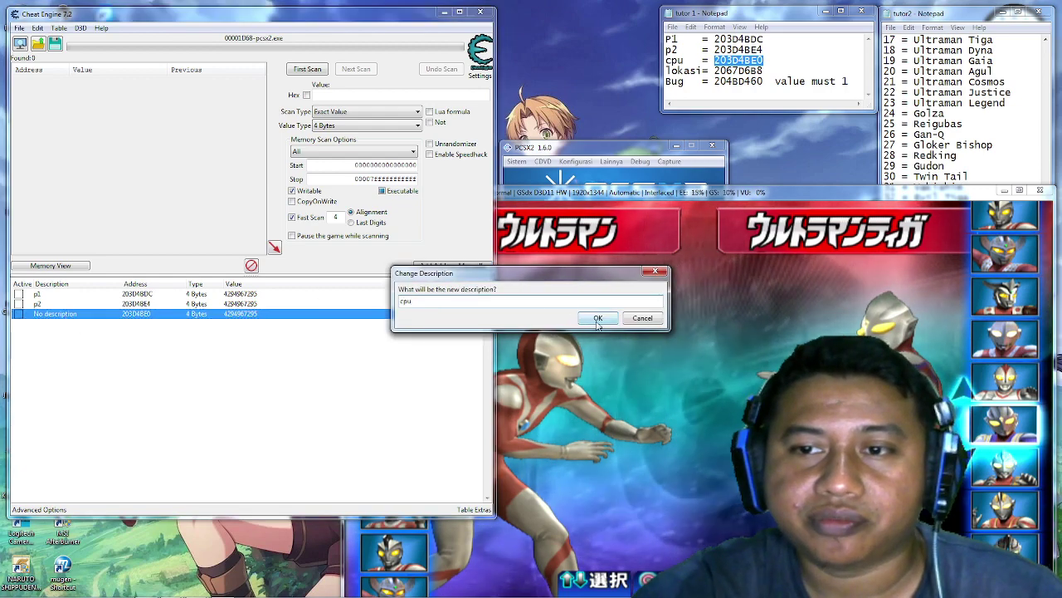
key(Return)
click(257, 378)
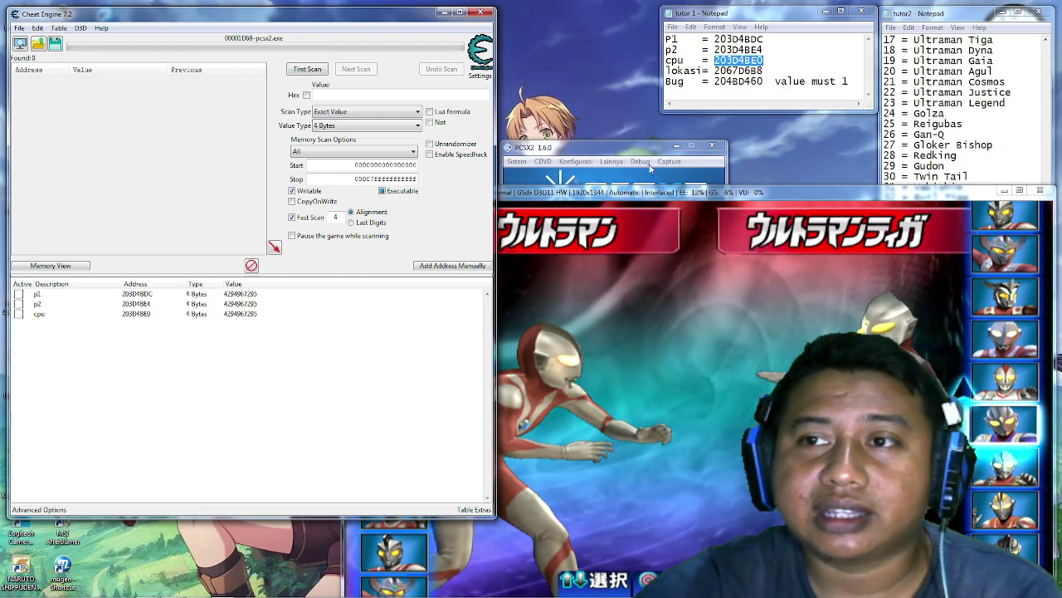
- Copy the lokasi address 2067D6B8 from the tutor 1 notes and add it manually to the address list as 4 Bytes
click(742, 95)
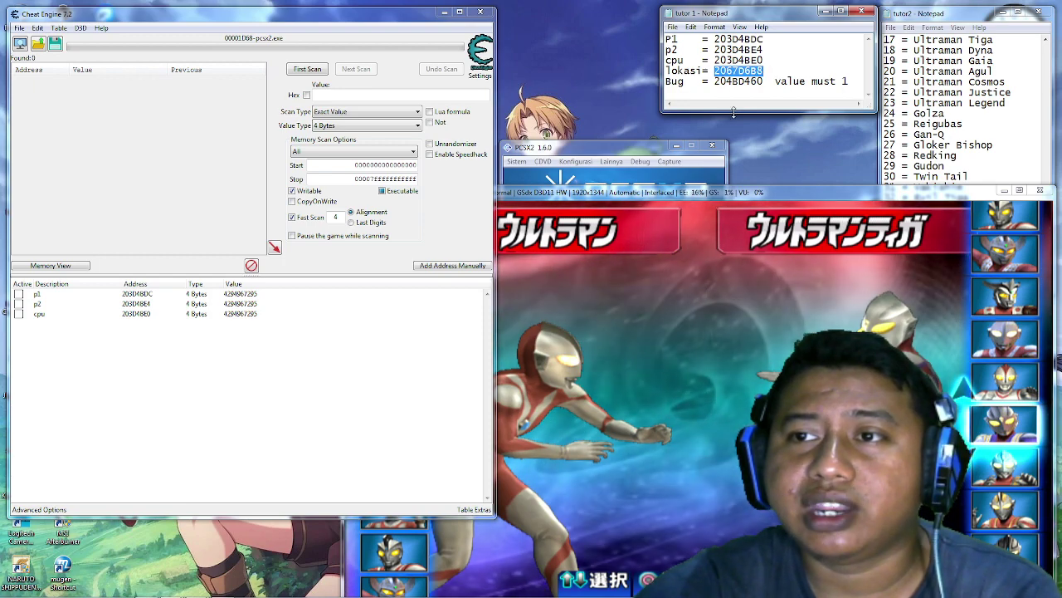
right_click(754, 74)
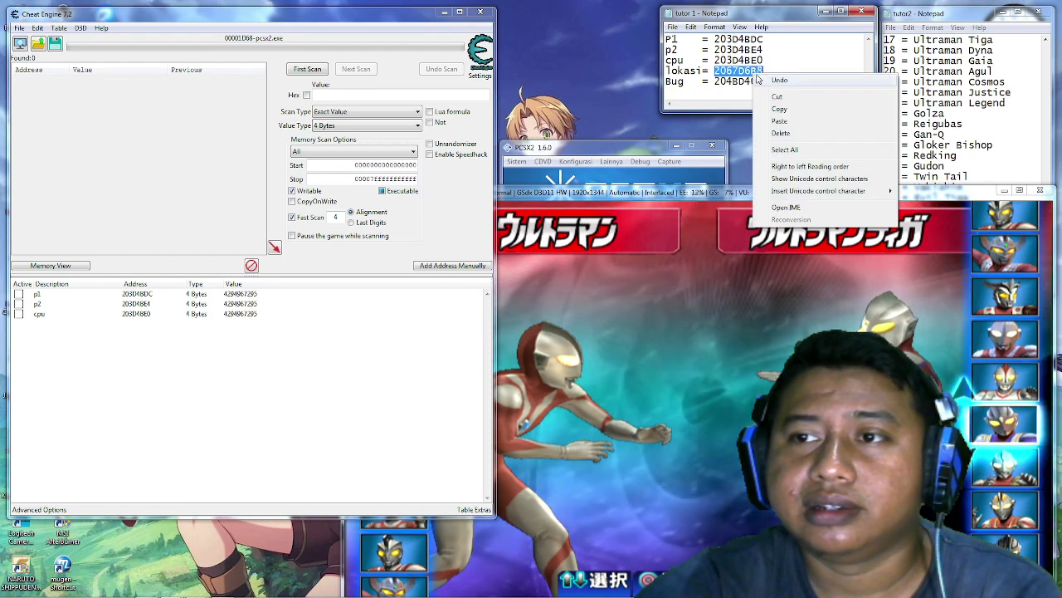
click(780, 108)
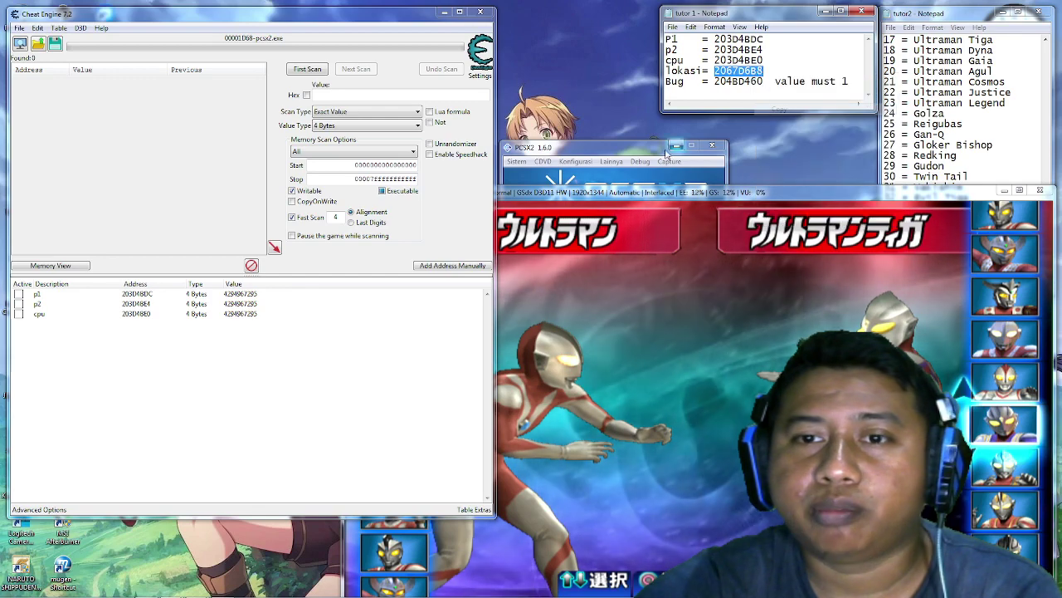
click(468, 266)
right_click(373, 229)
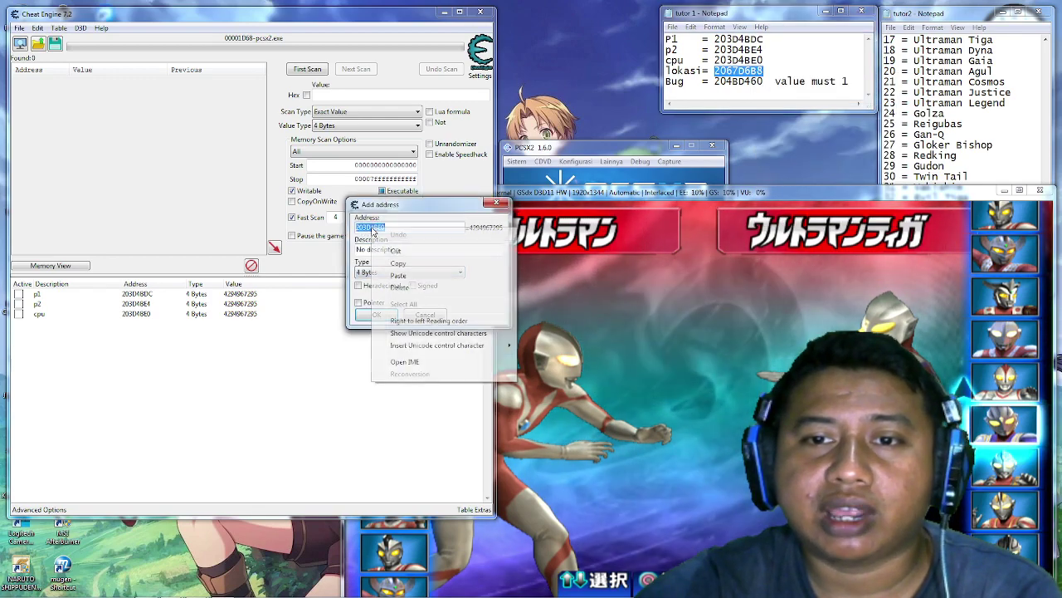
click(405, 277)
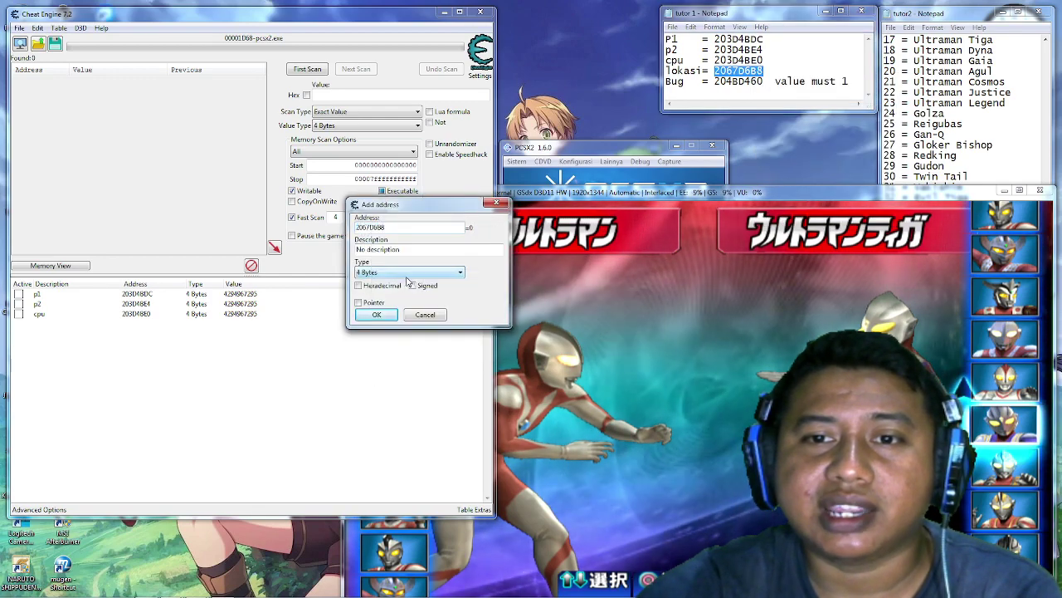
click(378, 314)
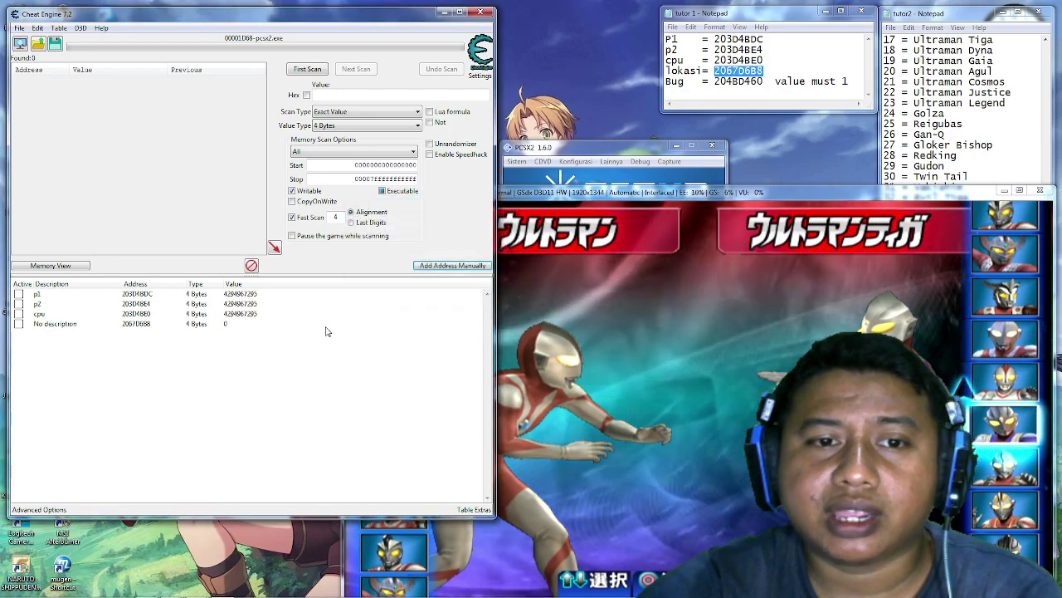
- Change the description of the 2067D6B8 entry to lokasi and return to the tutor 1 notes
double_click(68, 328)
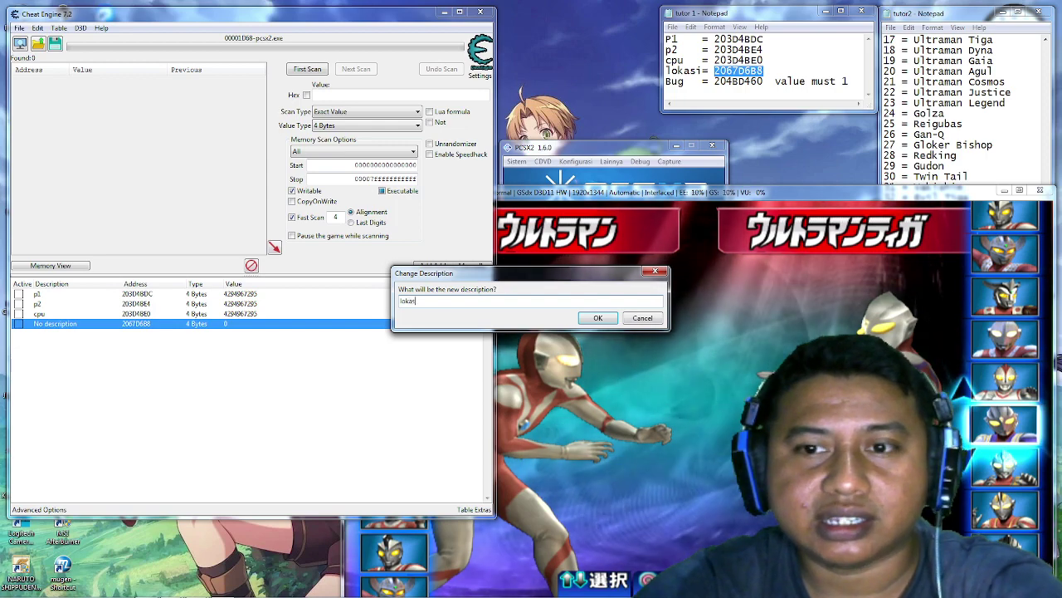
click(597, 319)
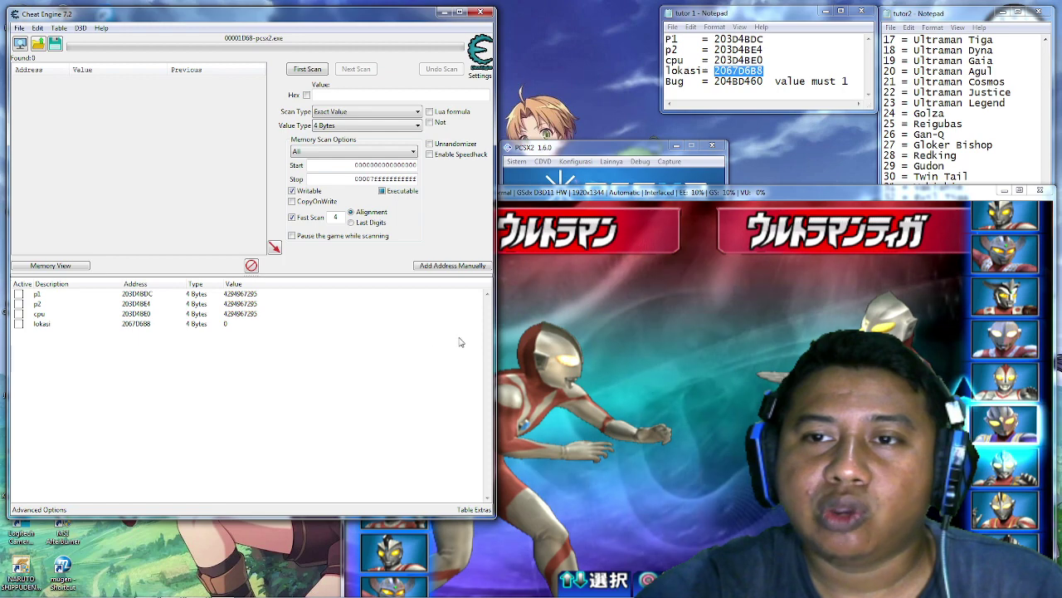
click(711, 20)
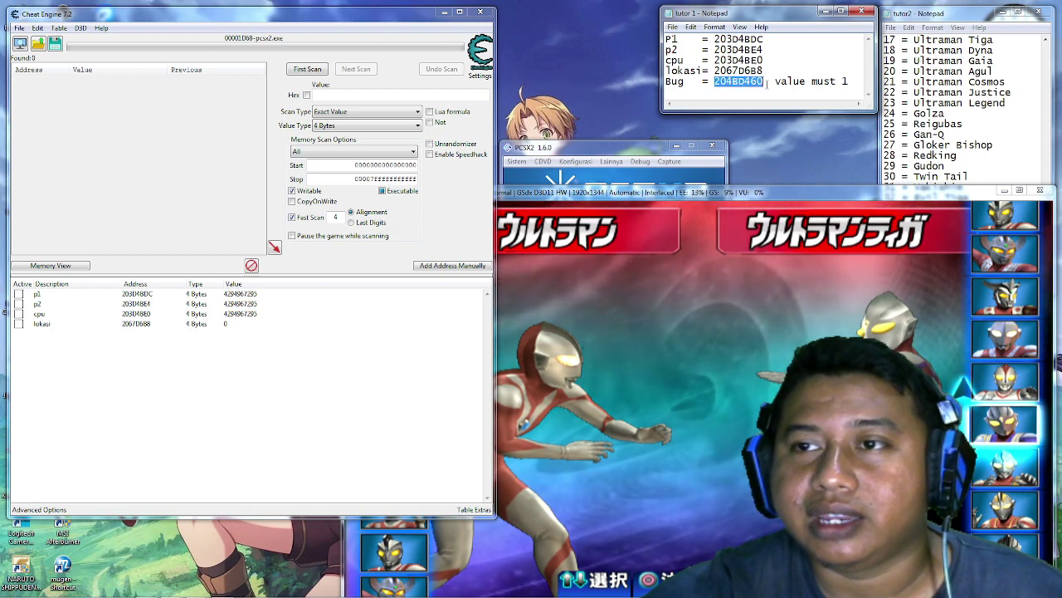
- Copy the Bug address 204BD460 from the tutor 1 notes and add it manually to the address list as 4 Bytes
right_click(767, 83)
click(785, 124)
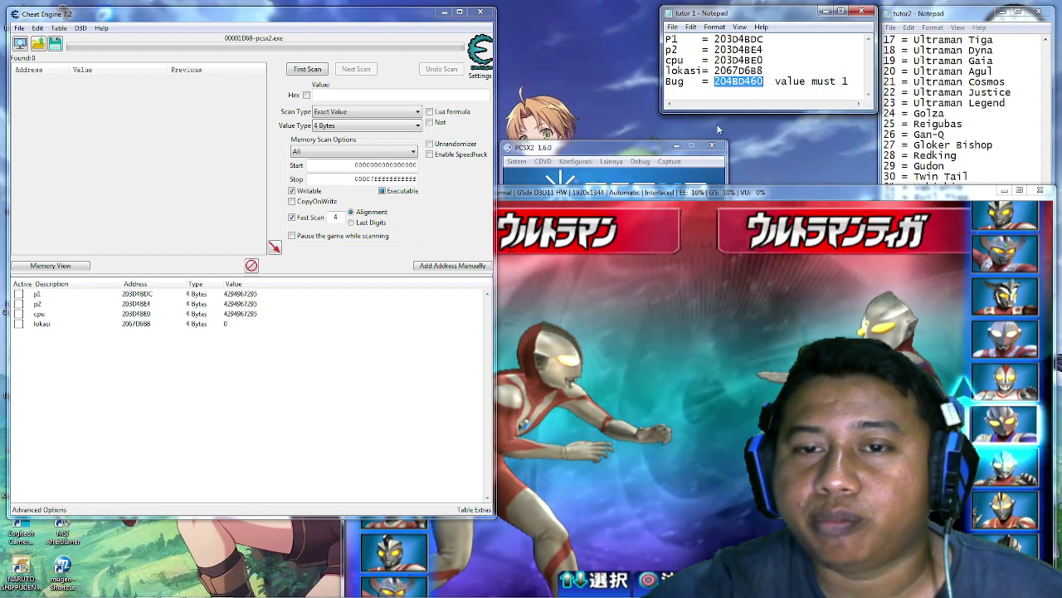
click(452, 264)
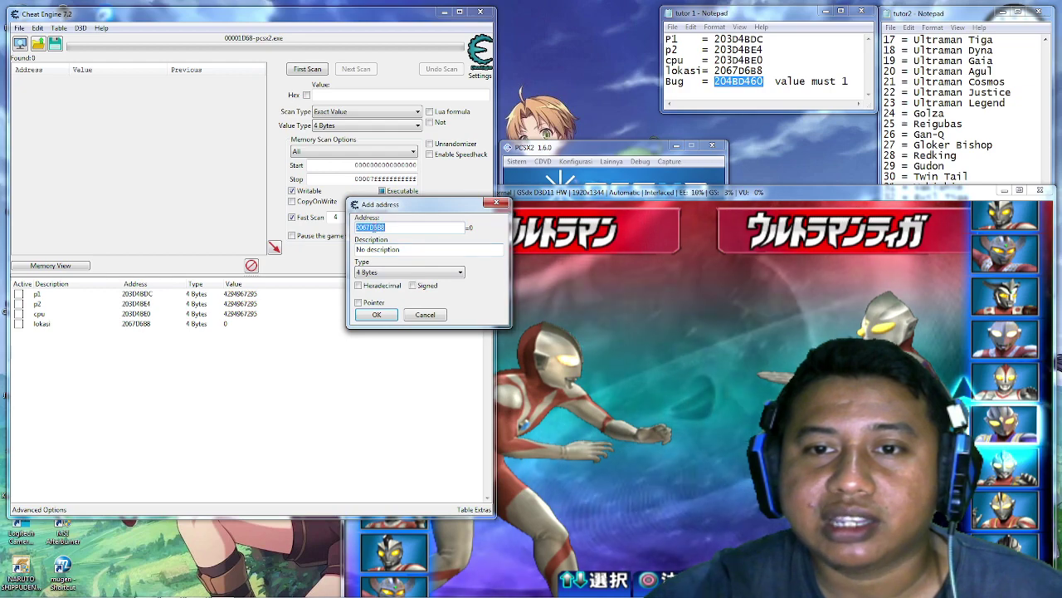
right_click(373, 228)
click(406, 278)
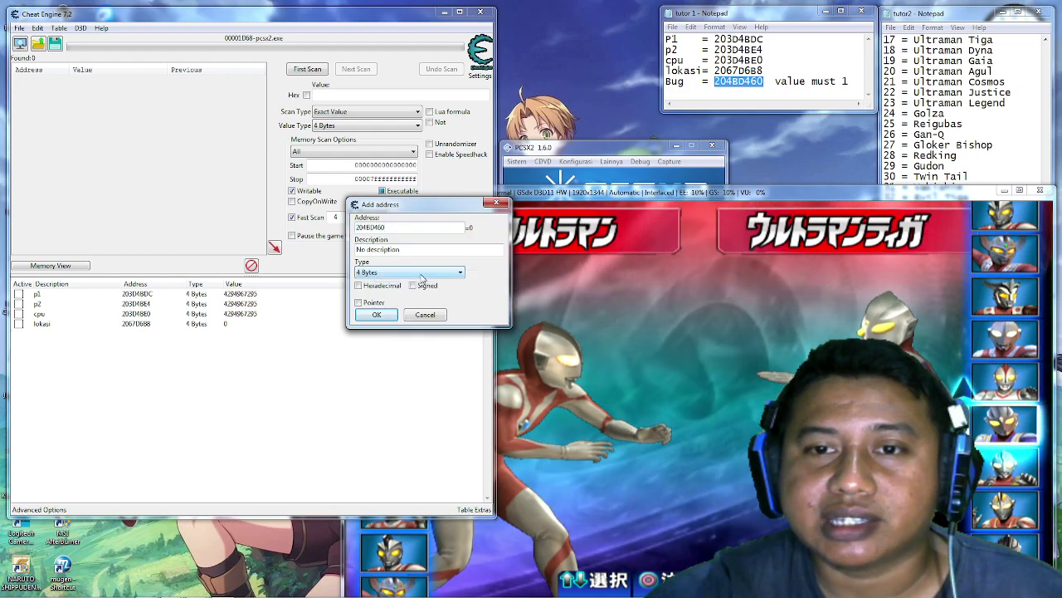
click(371, 314)
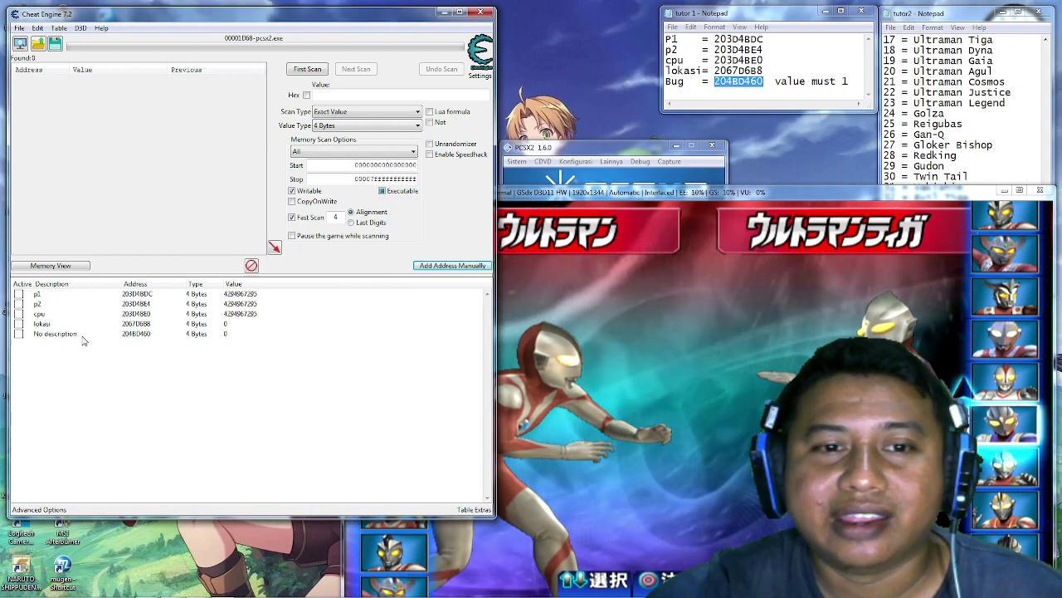
- Change the description of the 204BD460 entry to bug
double_click(70, 334)
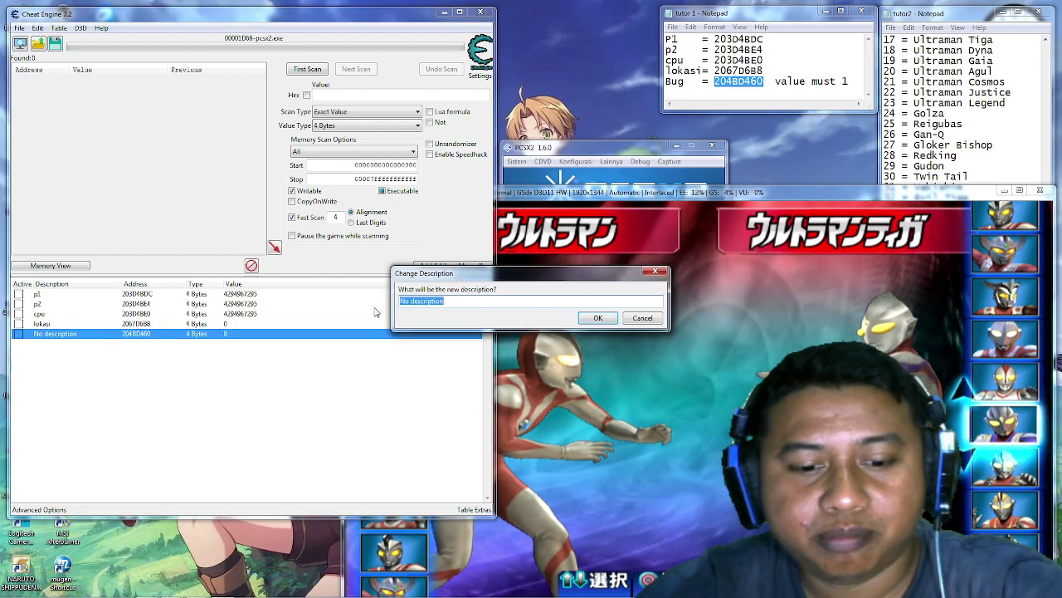
click(597, 318)
click(347, 397)
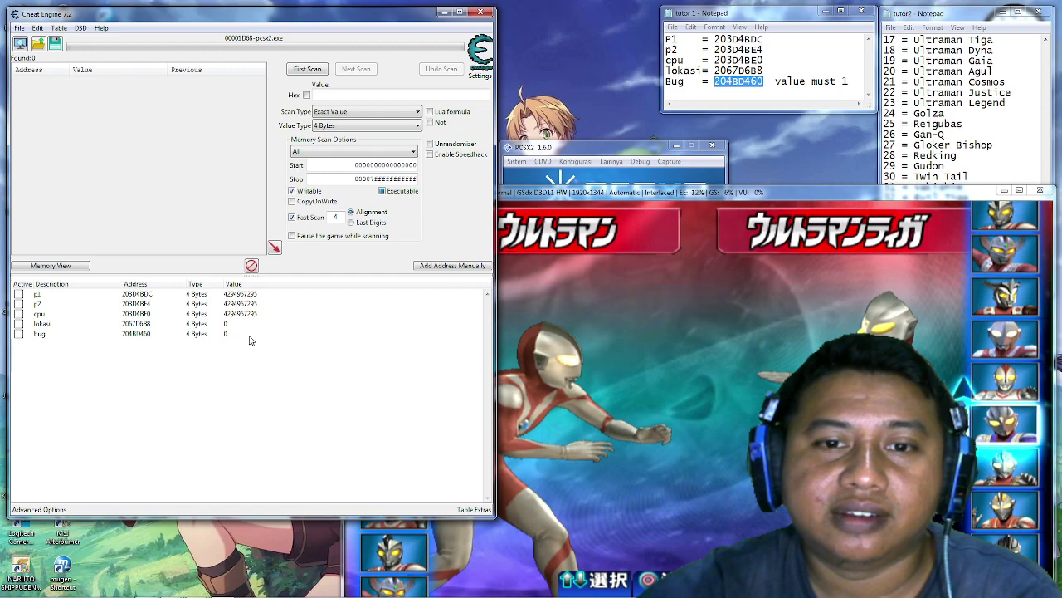
- Set the value of the bug entry to 1
double_click(251, 337)
text(1)
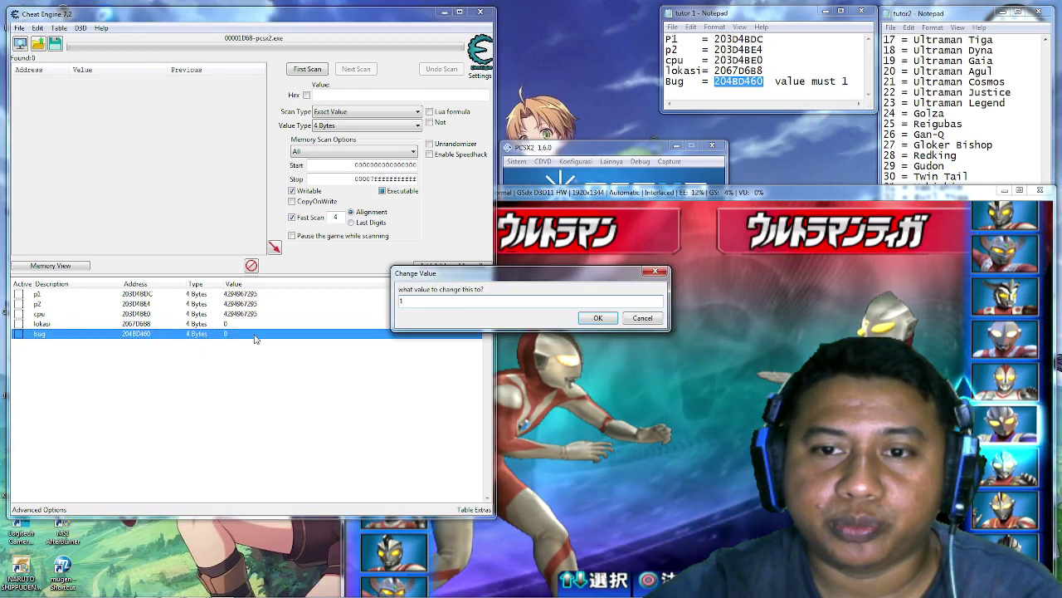
key(Return)
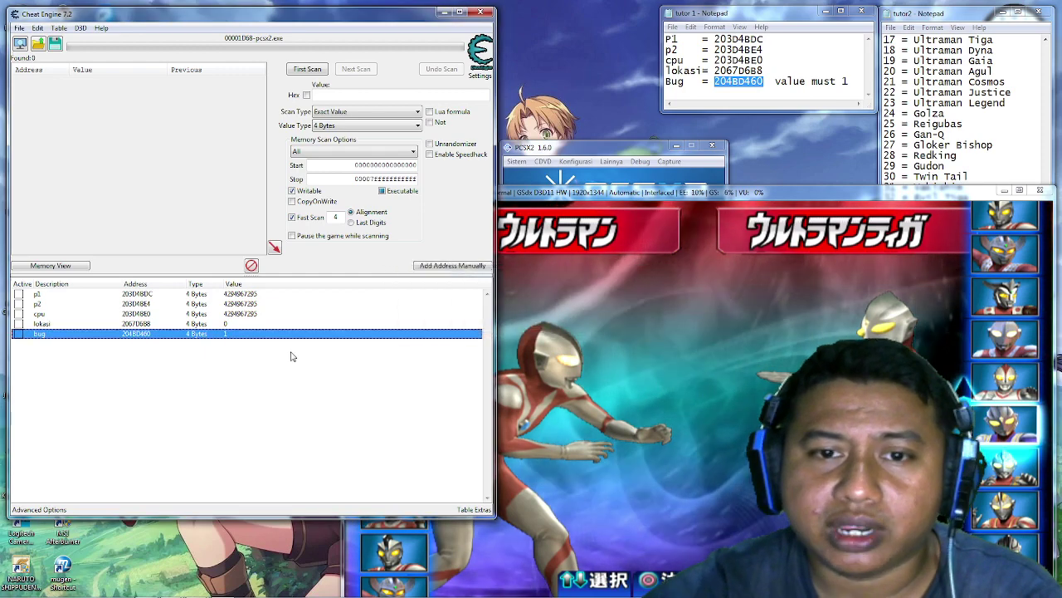
- Activate the freeze on all five entries in the address list: bug, lokasi, cpu, p2 and p1
click(21, 323)
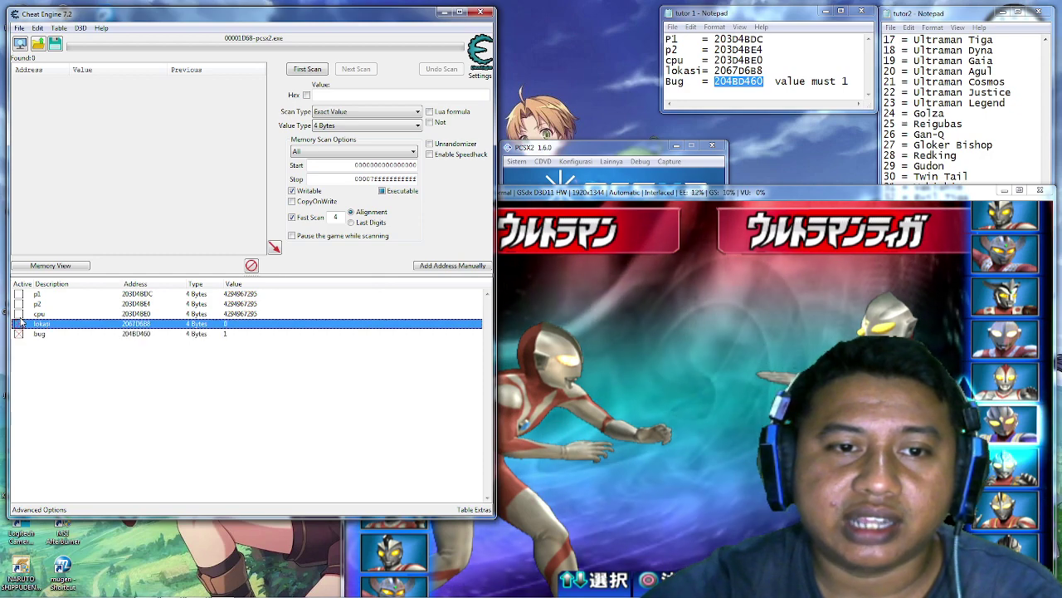
key(Up)
key(Up)
key(Up)
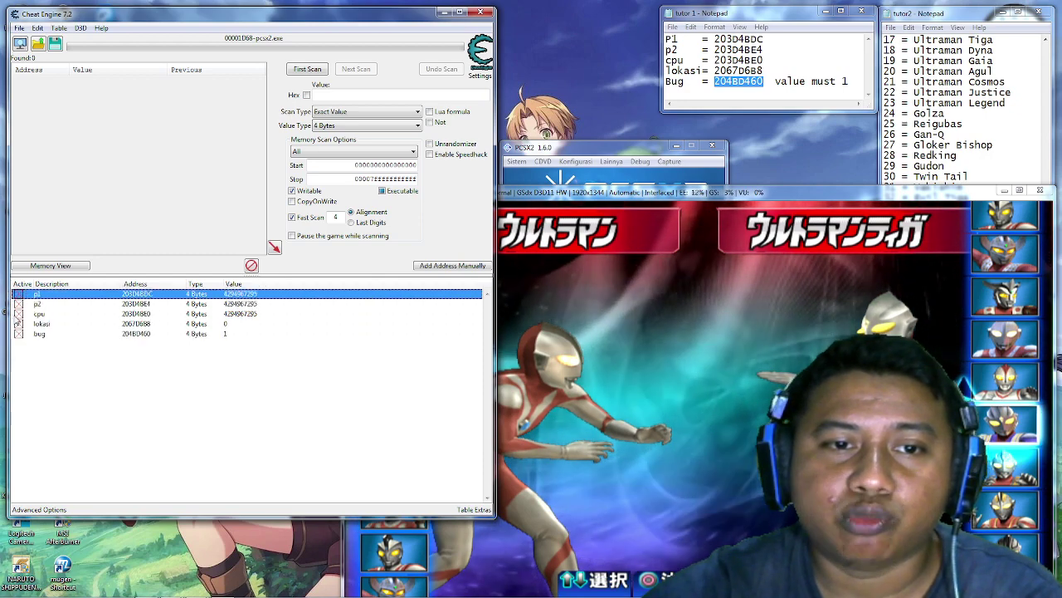
click(180, 410)
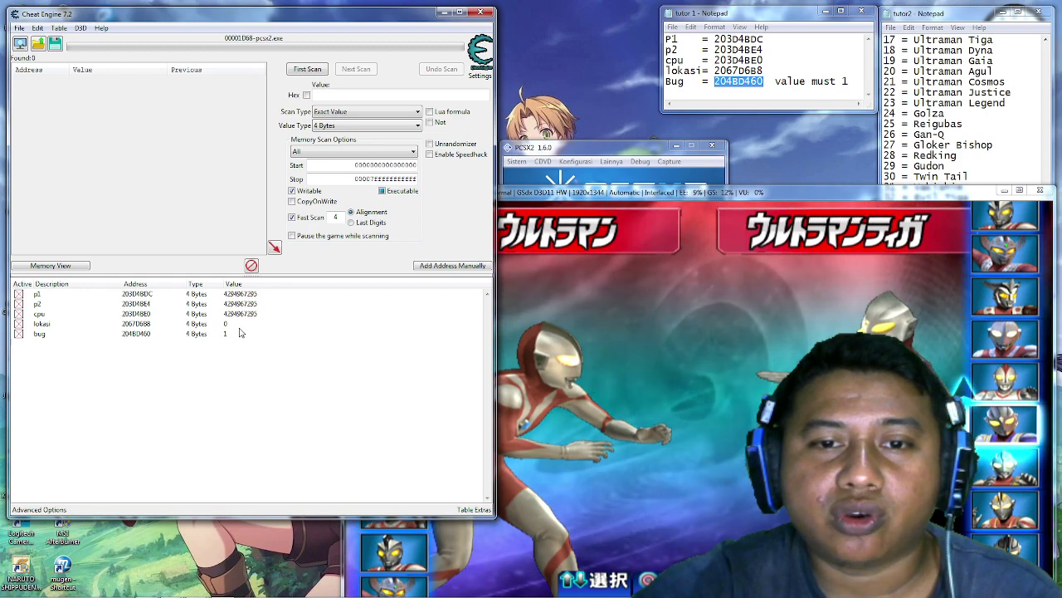
- Consult the map numbers in the tutor2 notes and set the lokasi entry's value to 20 for the ice map
click(1048, 220)
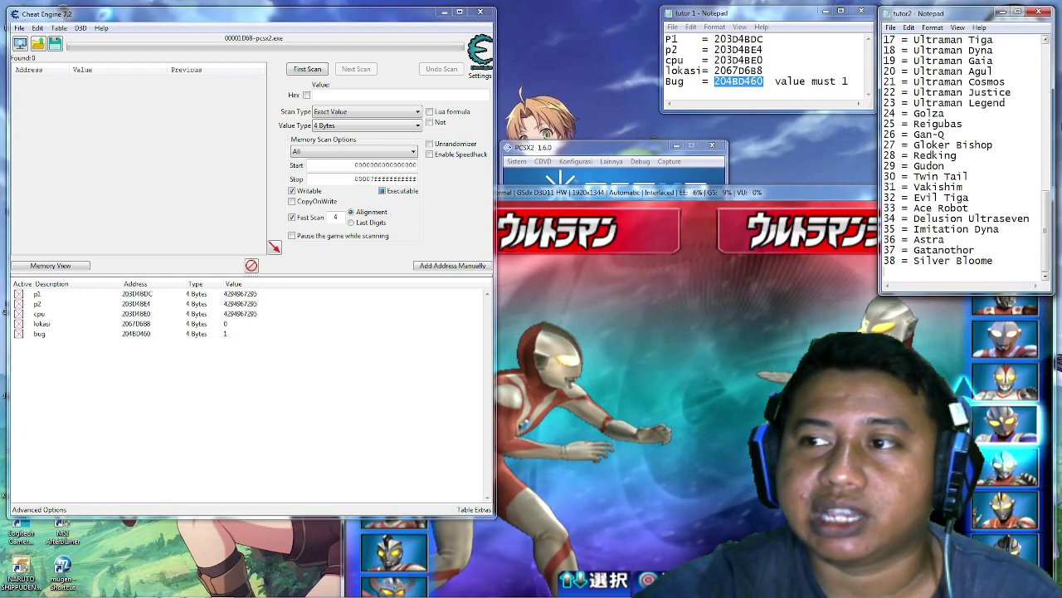
scroll(1048, 220, up, 15)
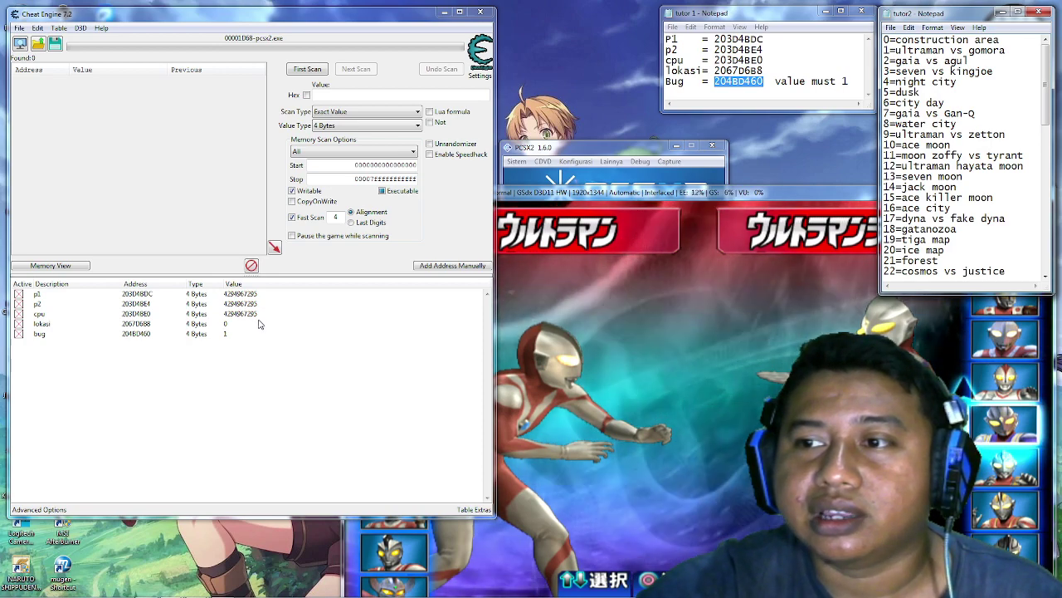
double_click(258, 324)
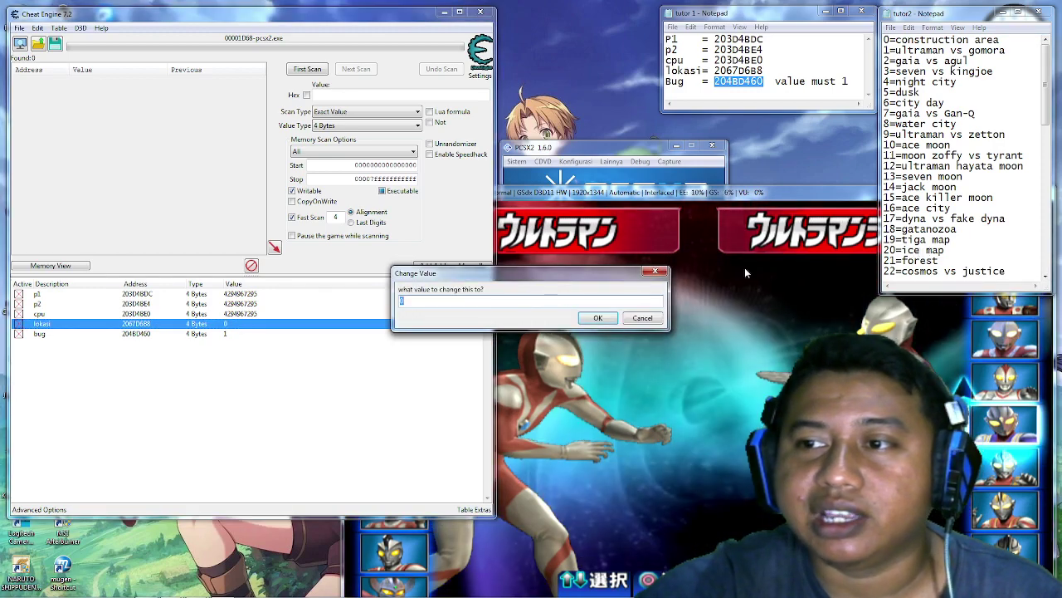
text(20)
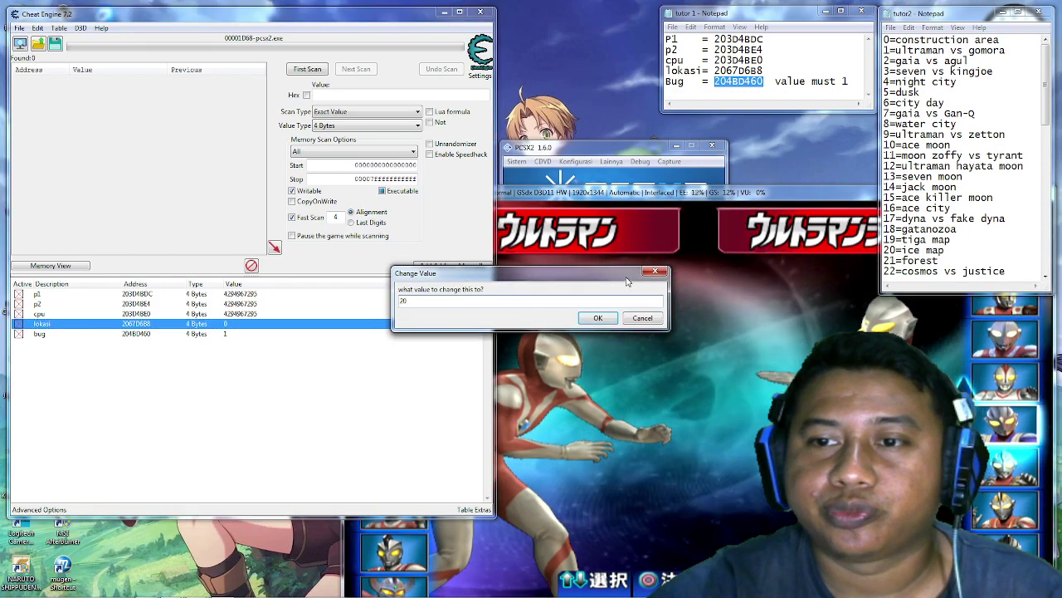
click(598, 319)
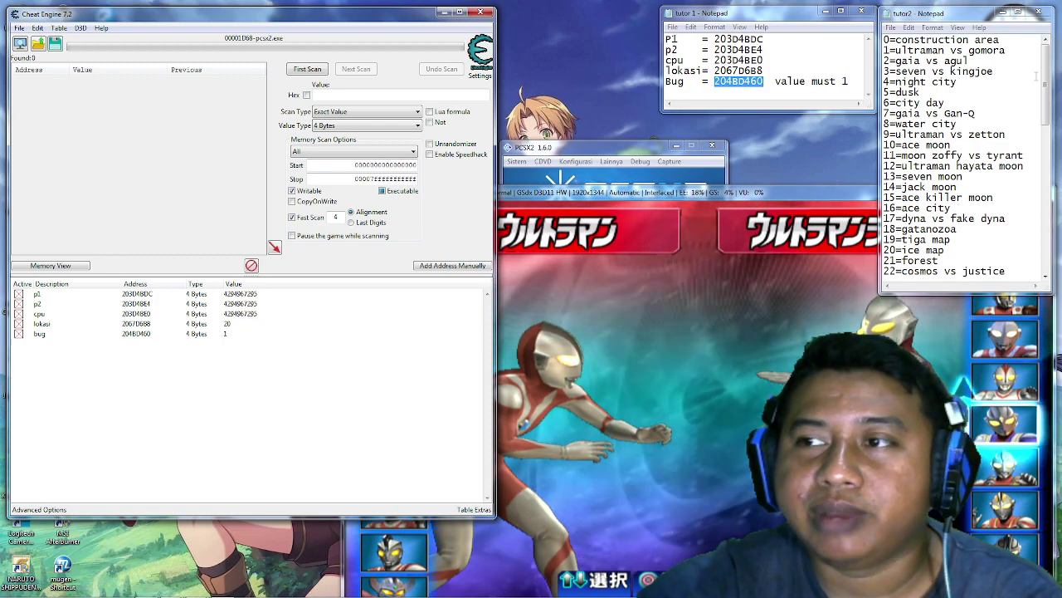
- Consult the character numbers in the tutor2 notes and set the p2 entry's value to 35 for Imitation Dyna
drag(1047, 80, 1055, 229)
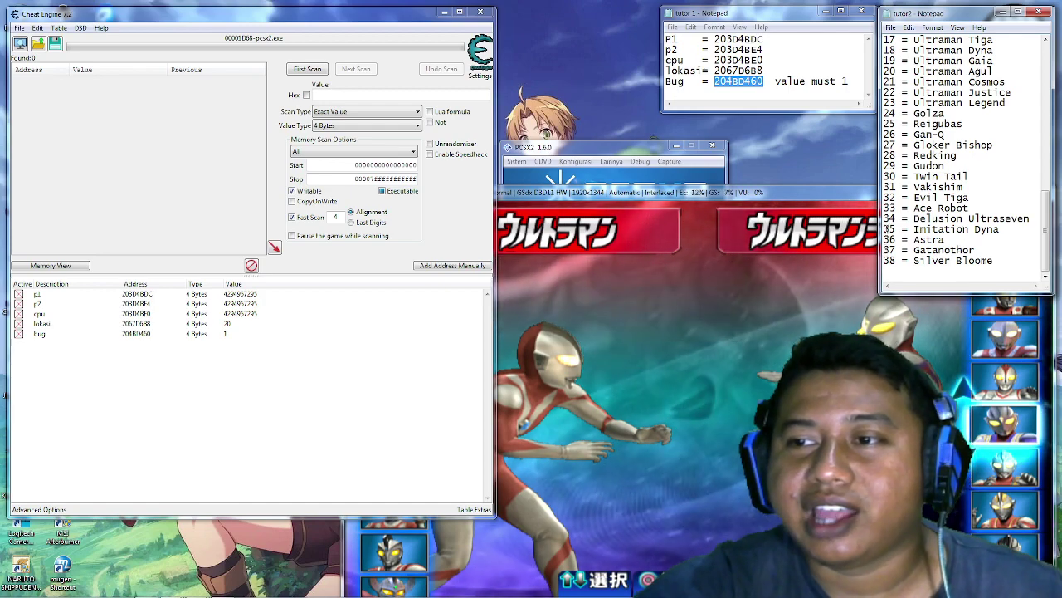
click(240, 304)
double_click(240, 306)
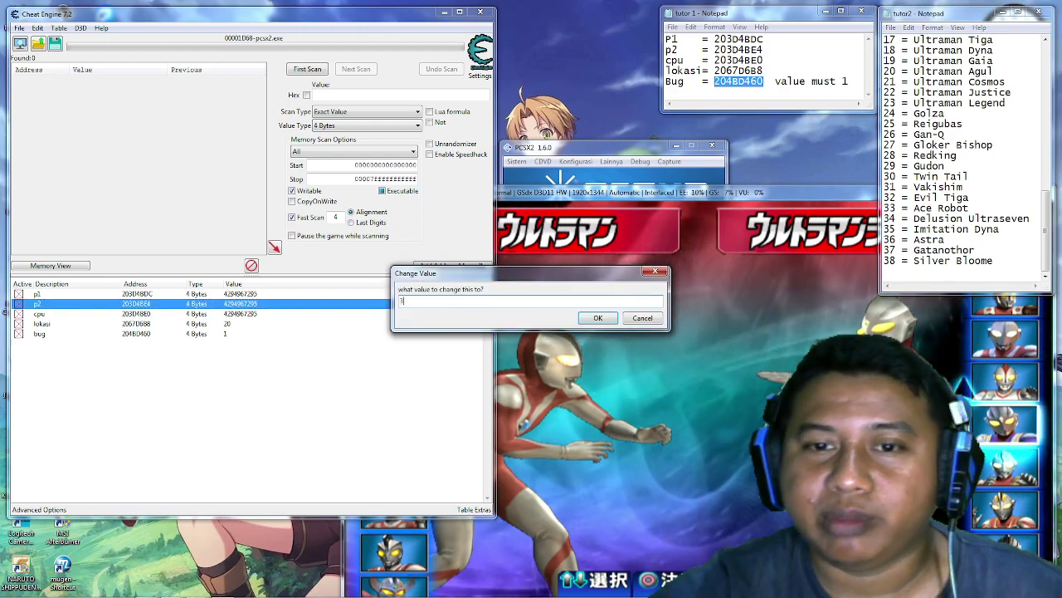
click(607, 320)
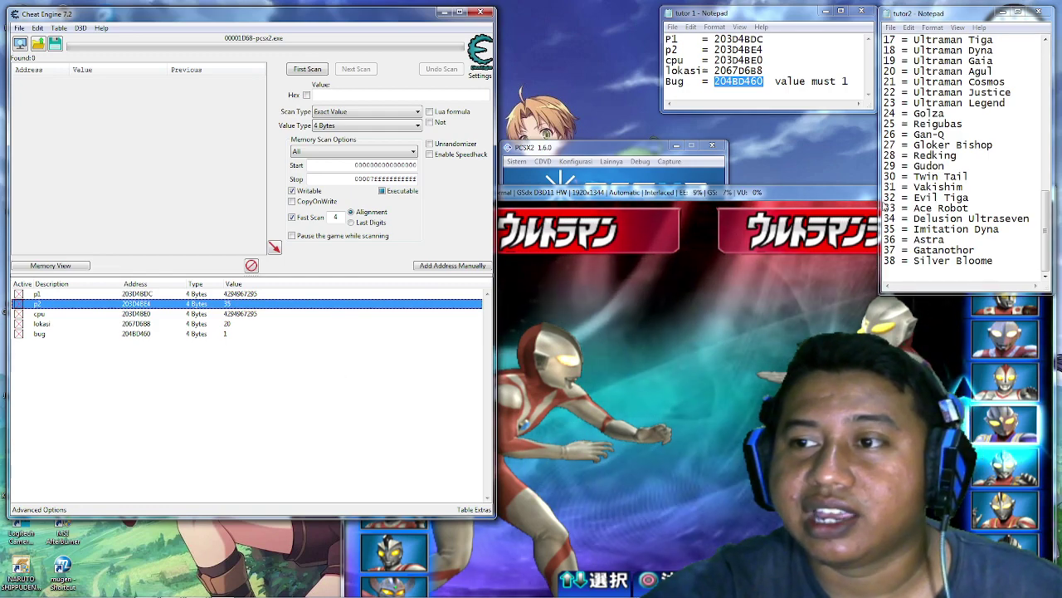
- Set the p1 entry's value to 32 for Evil Tiga
double_click(252, 295)
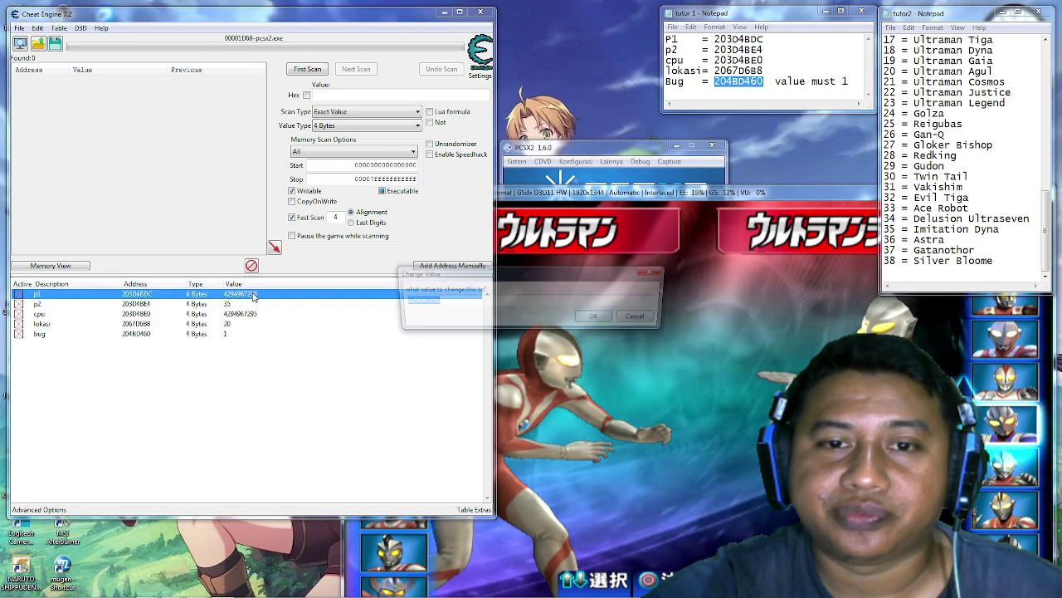
text(32)
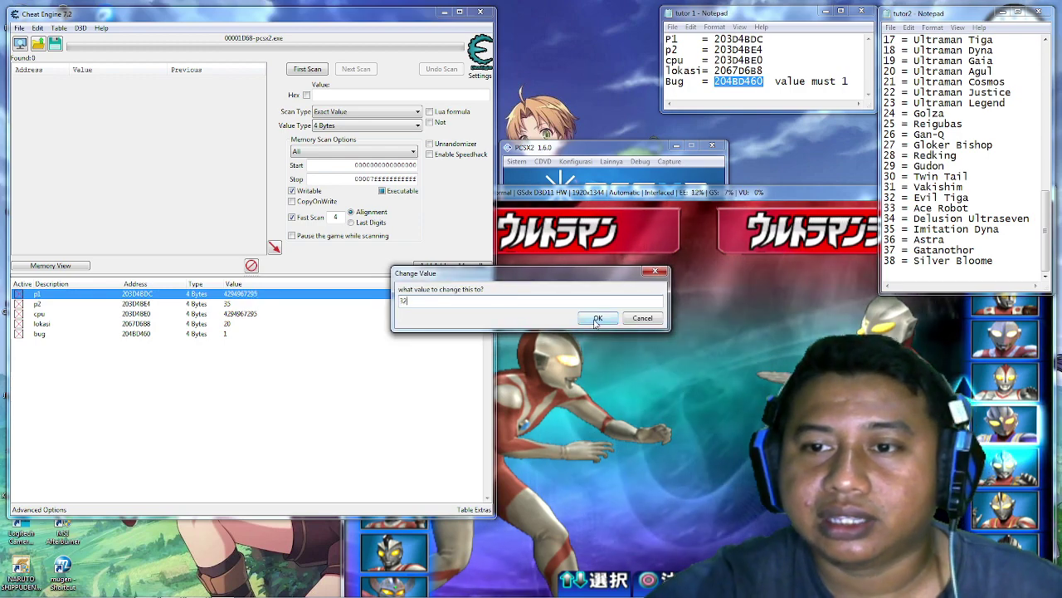
click(595, 320)
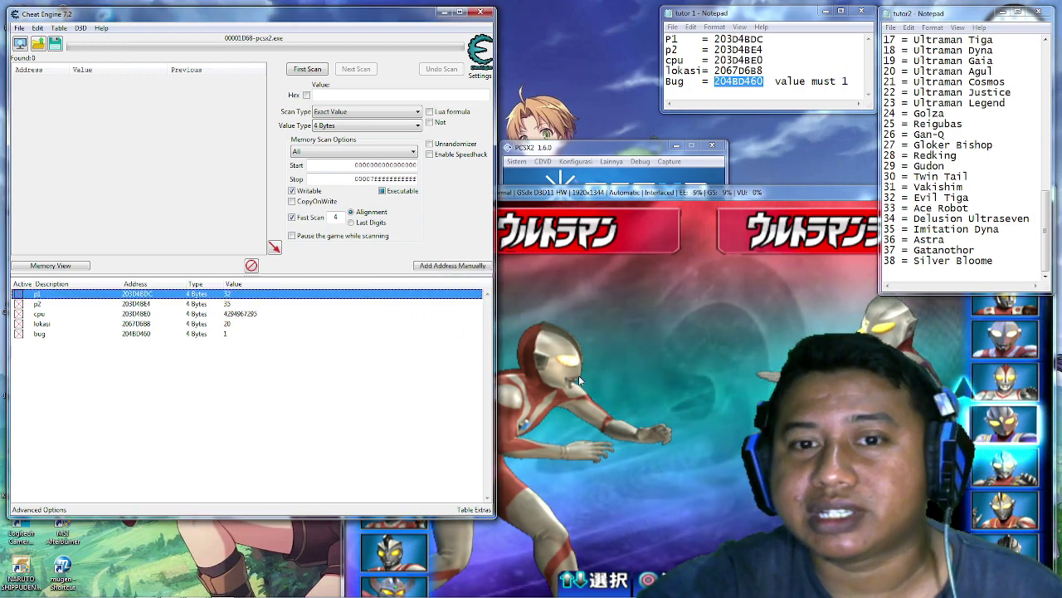
click(365, 390)
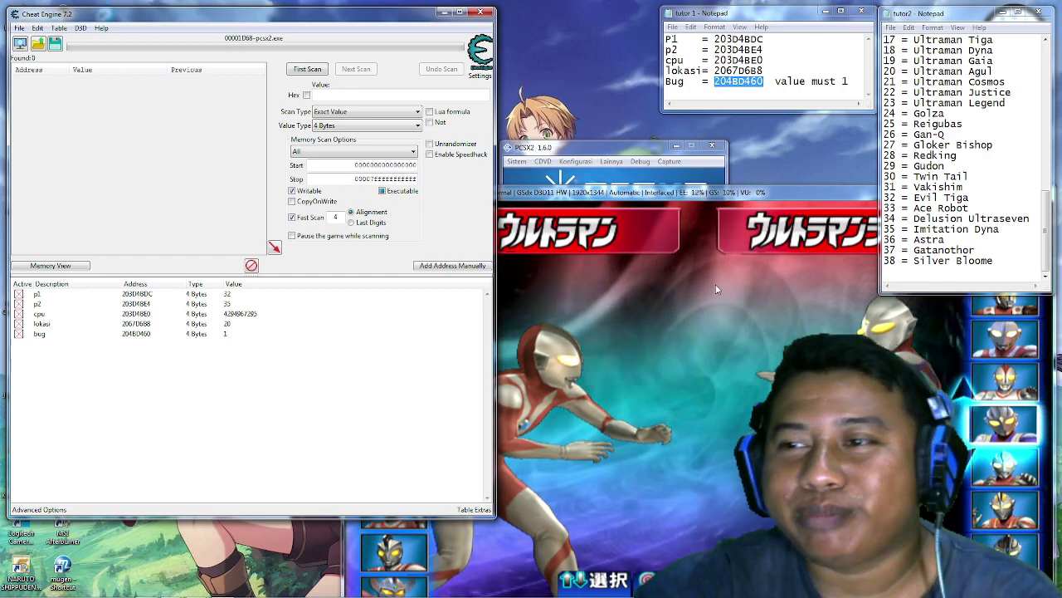
- Set the cpu entry's value to 37 for Gatanothor and switch to the PCSX2 game window
click(258, 314)
double_click(257, 314)
text(37)
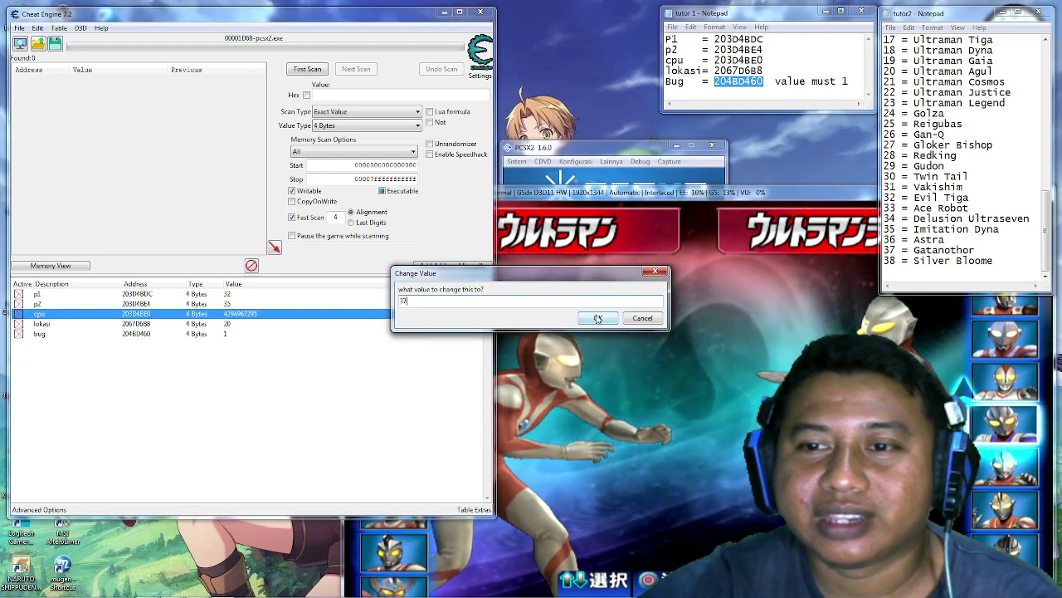
click(597, 318)
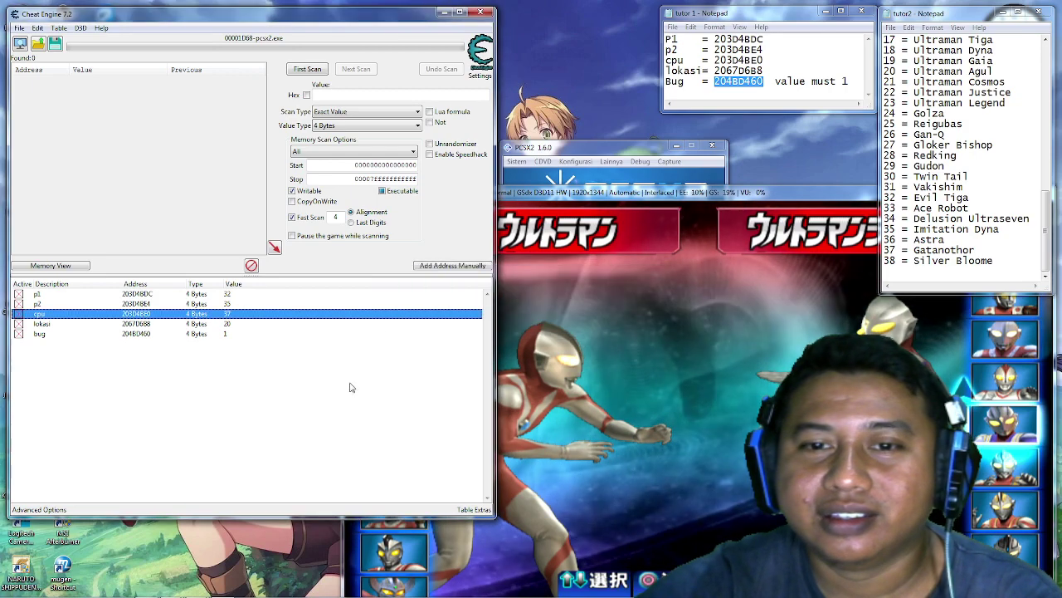
click(265, 373)
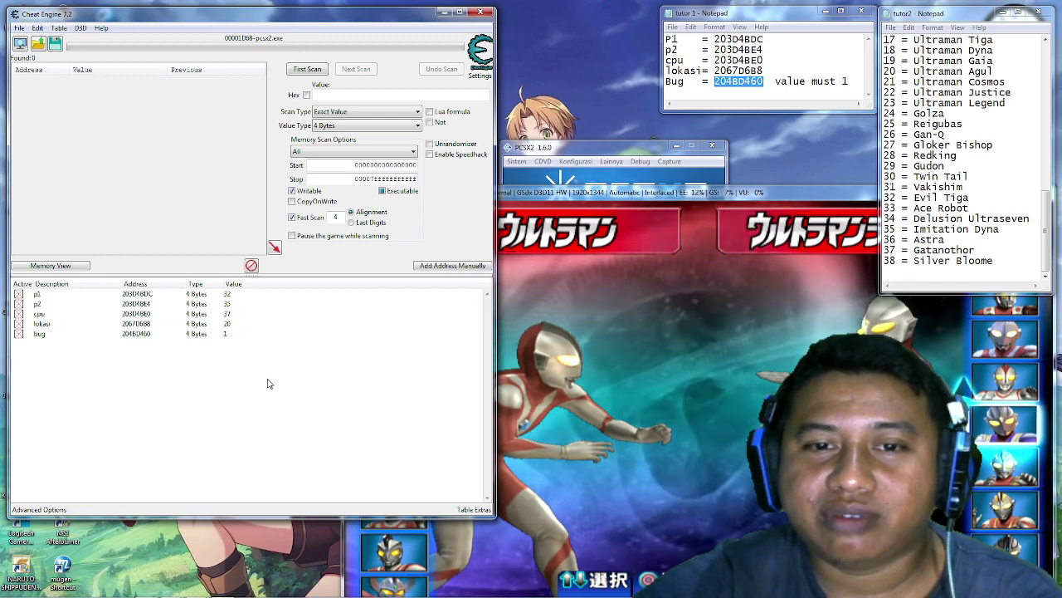
click(599, 193)
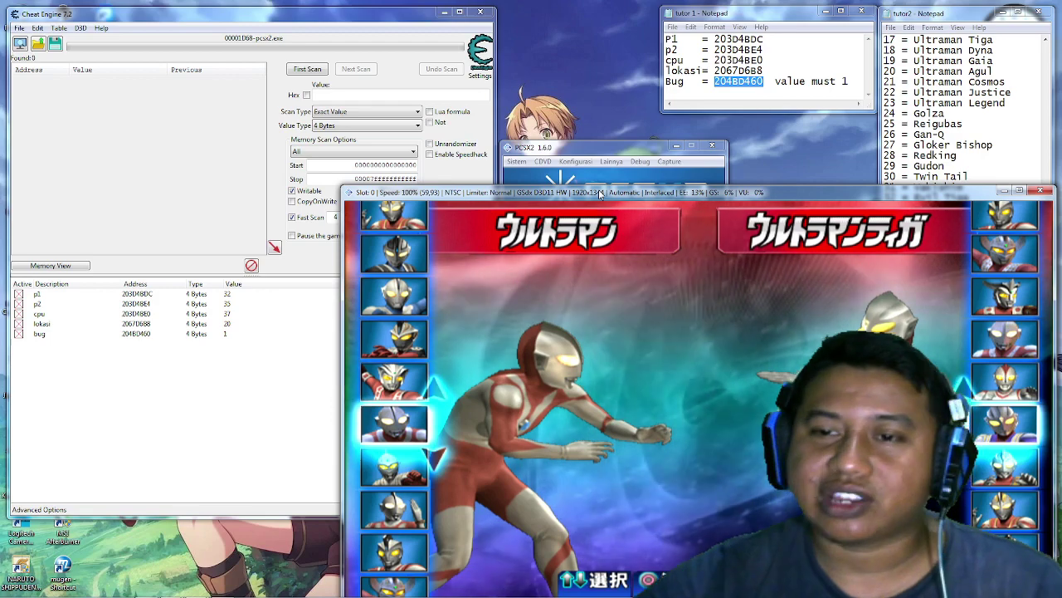